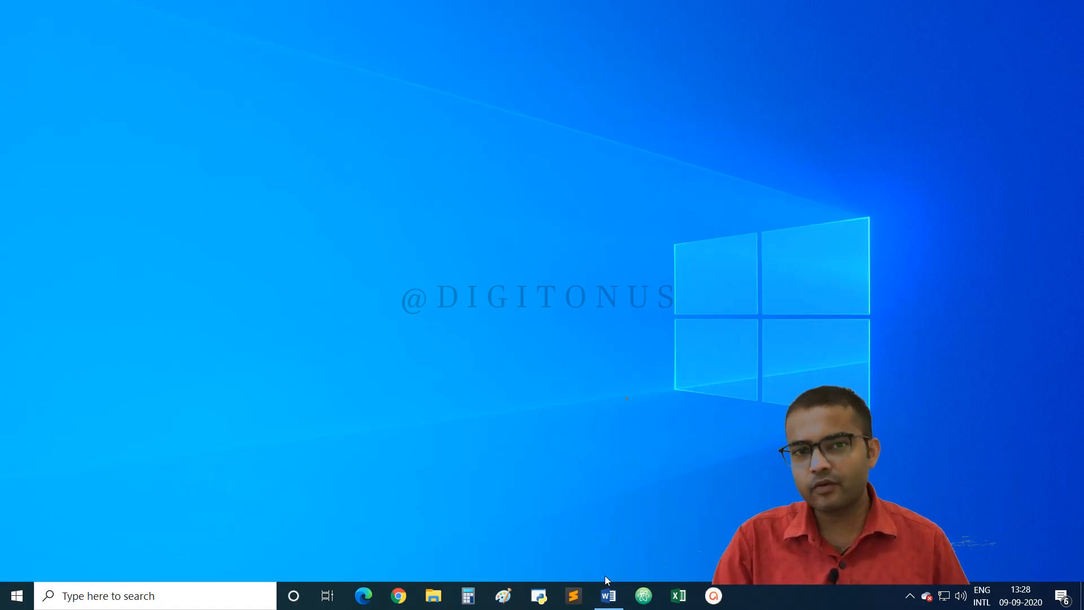
Switch to the open LibreOffice text document in Word and zoom it to 160%.
left_click(608, 595)
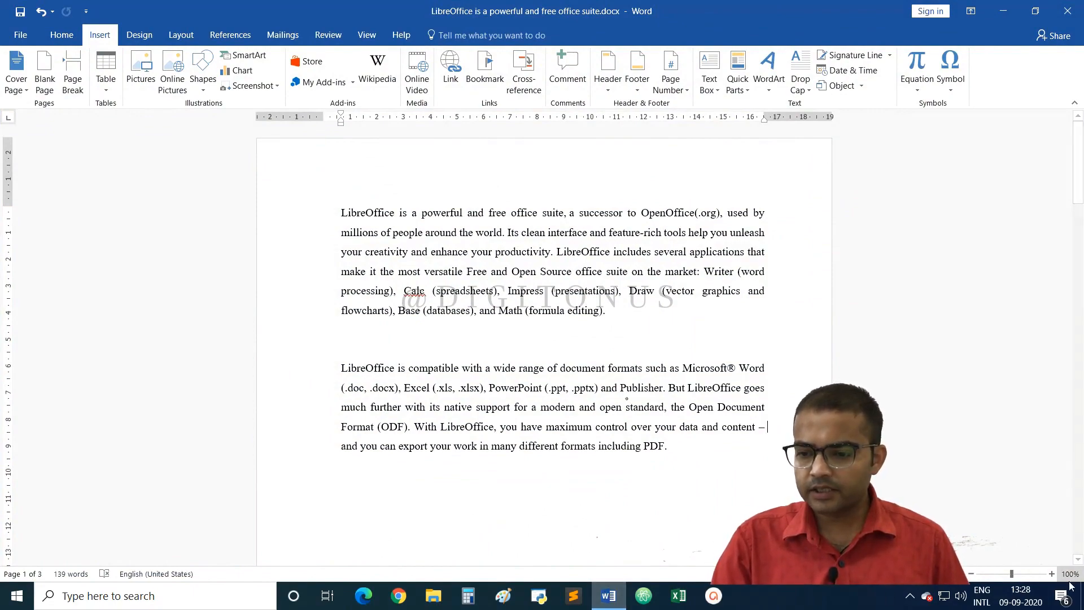
left_click(1052, 574)
left_click(1052, 573)
left_click(1051, 573)
left_click(1052, 574)
left_click(1052, 573)
left_click(1052, 573)
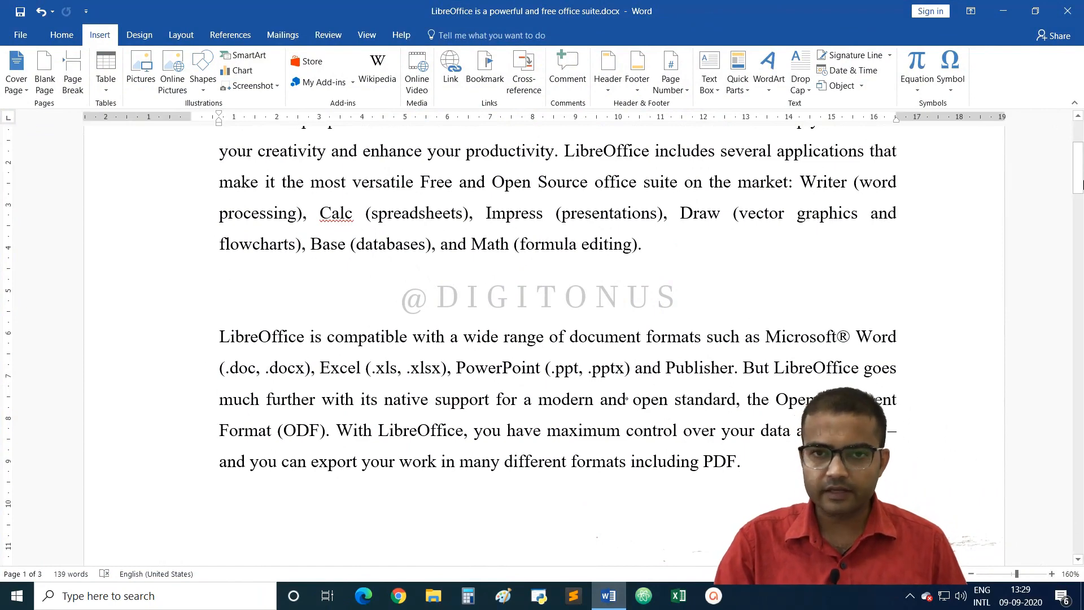
scroll(1081, 184, "up", 5)
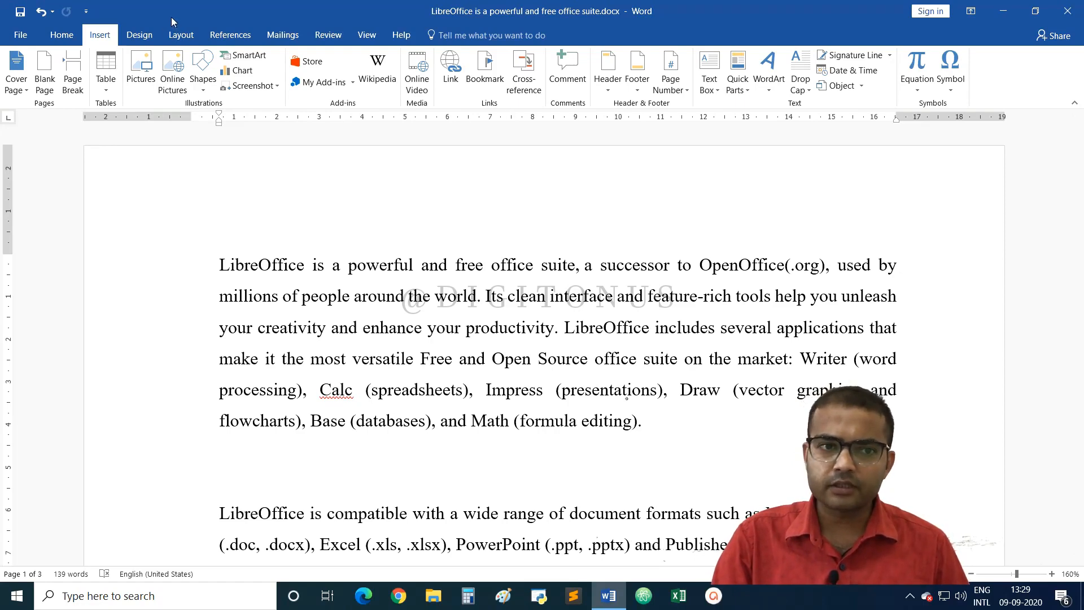
Open the full page setup settings and set the top margin to 3.5 cm.
left_click(181, 36)
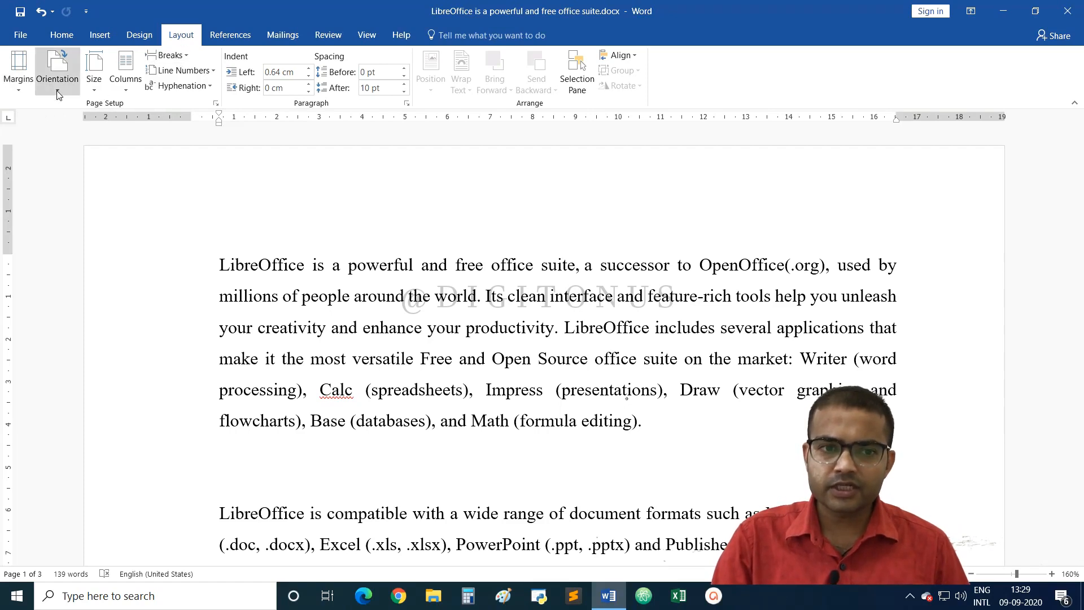
left_click(216, 105)
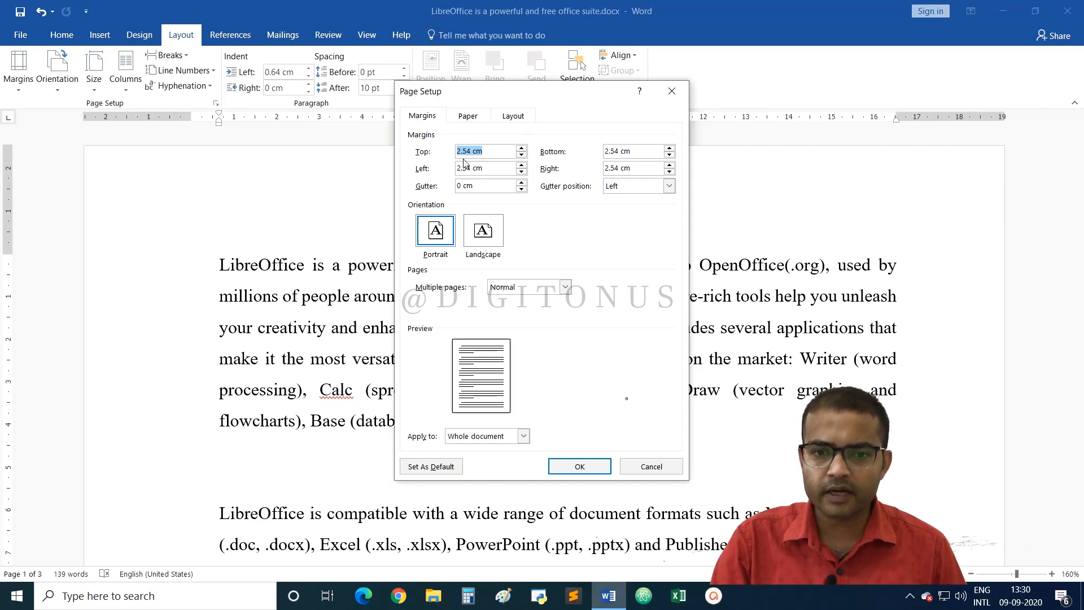
left_click(521, 148)
left_click(521, 148)
left_click(521, 149)
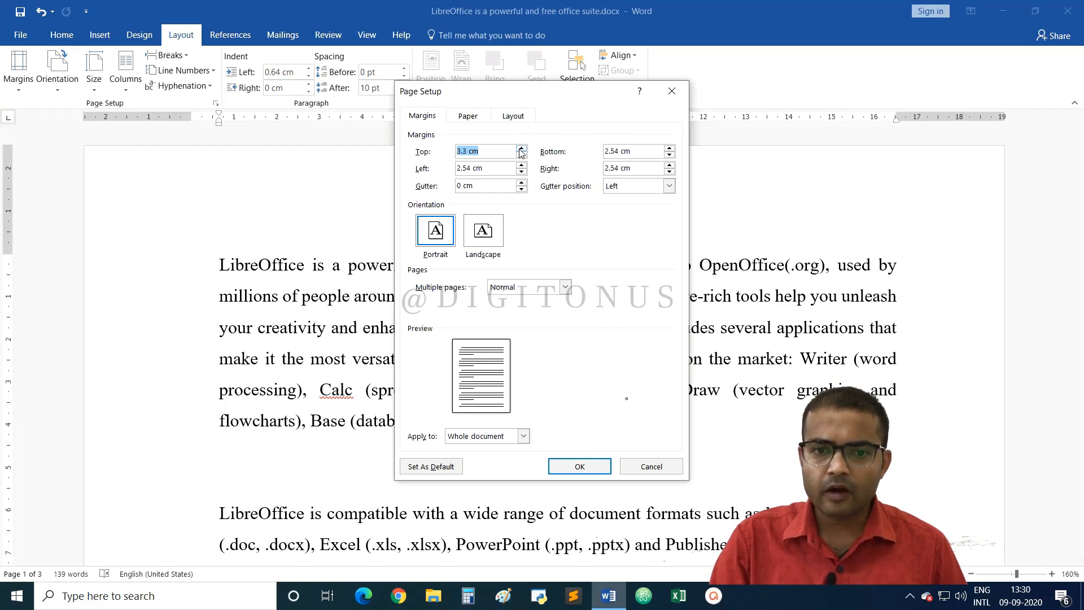
left_click(521, 149)
left_click(521, 149)
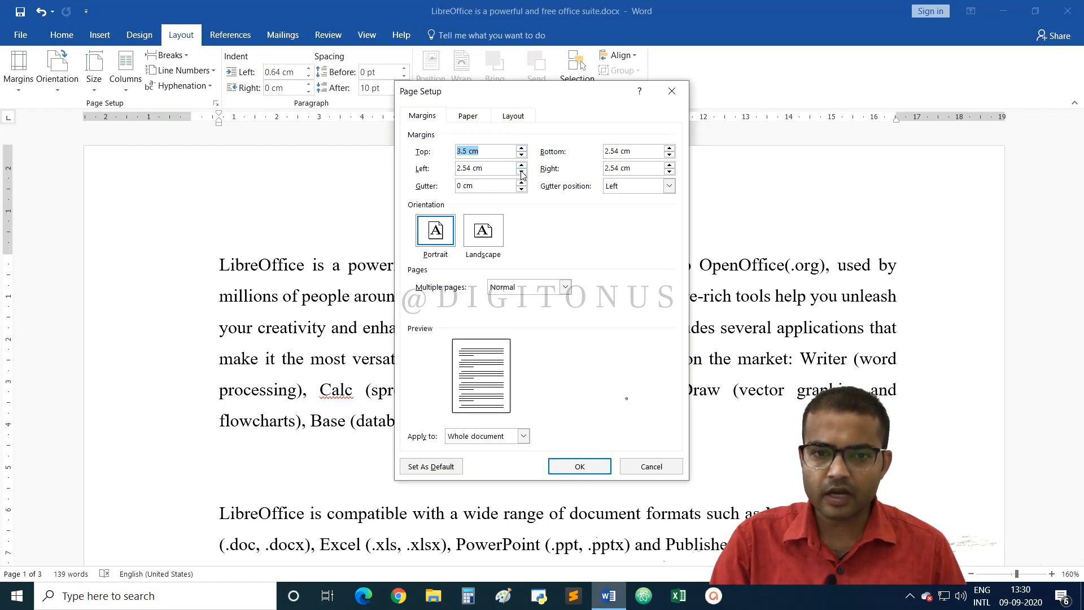
Reduce the left page margin to 2 cm.
left_click(523, 172)
left_click(523, 172)
left_click(522, 172)
left_click(523, 171)
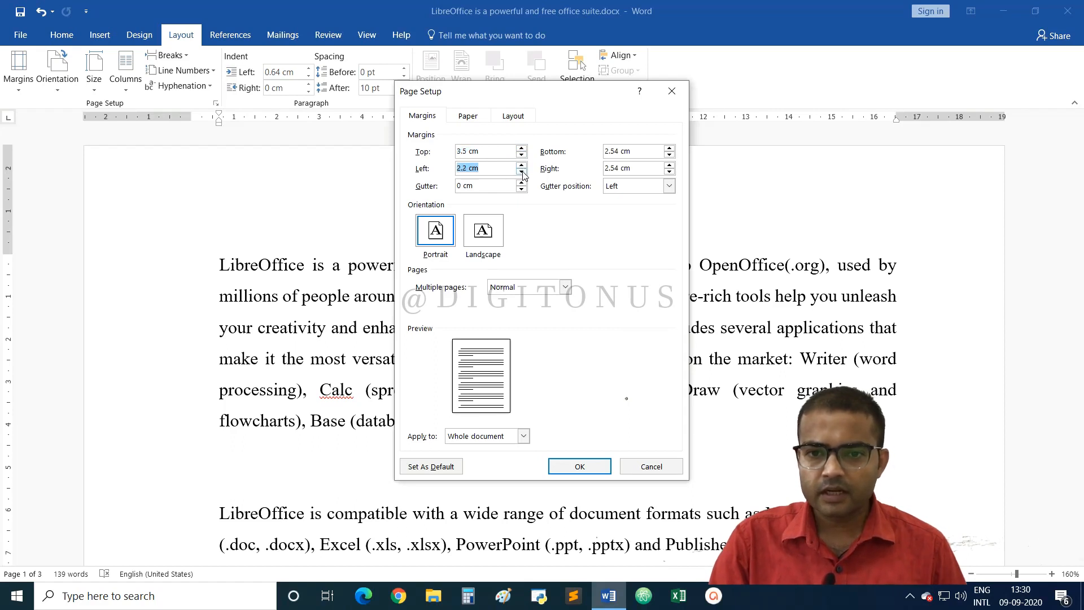
left_click(523, 172)
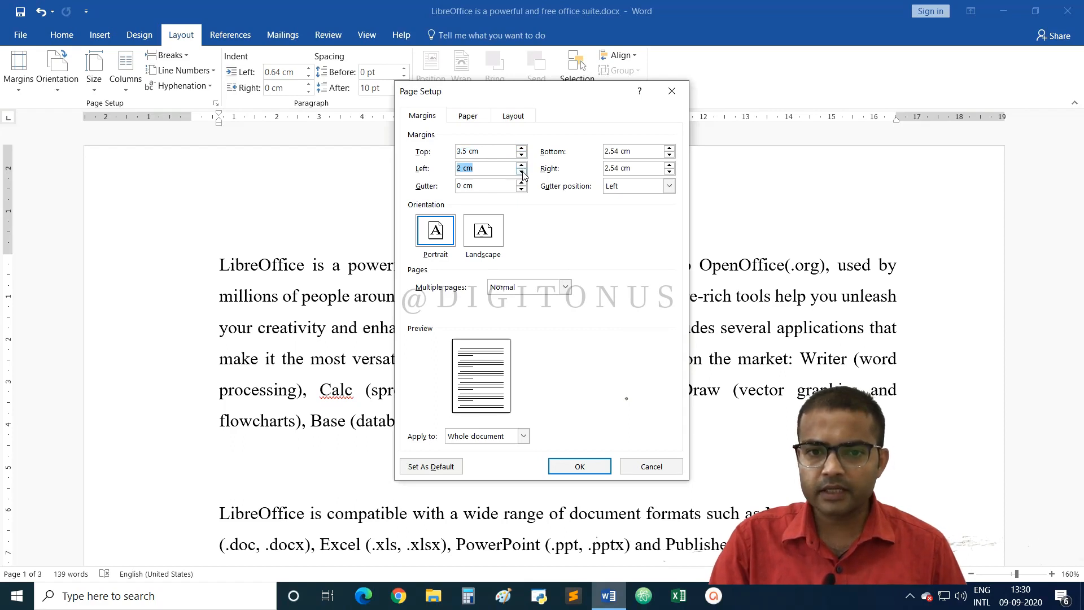
Increase the bottom page margin to 3.5 cm.
left_click(669, 149)
left_click(669, 148)
left_click(669, 149)
left_click(668, 149)
left_click(669, 149)
left_click(669, 149)
left_click(669, 149)
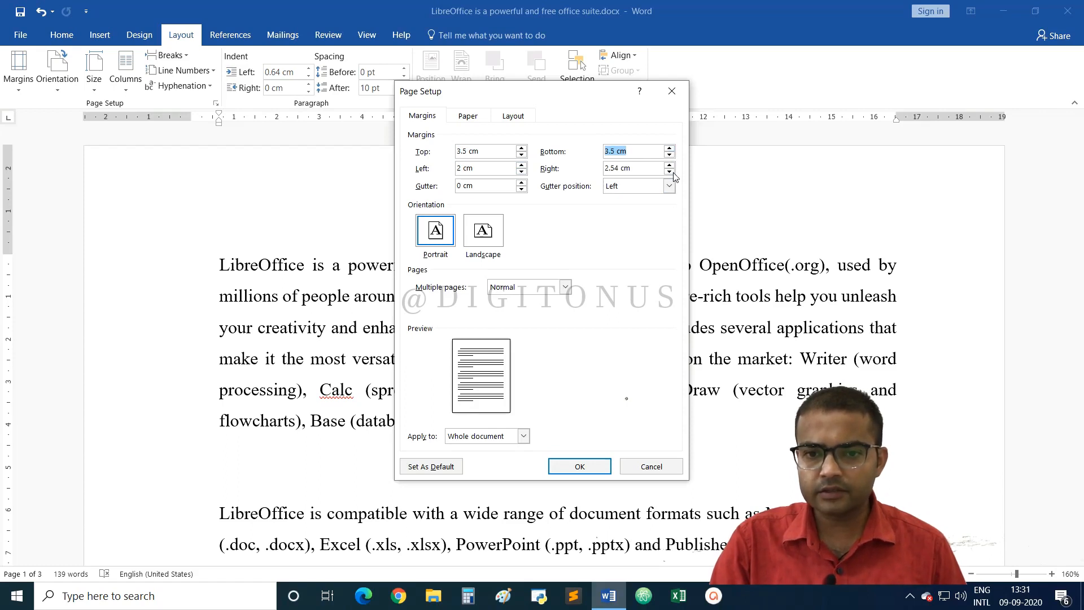
Reduce the right page margin to 2 cm.
left_click(670, 172)
left_click(670, 173)
left_click(671, 173)
left_click(671, 173)
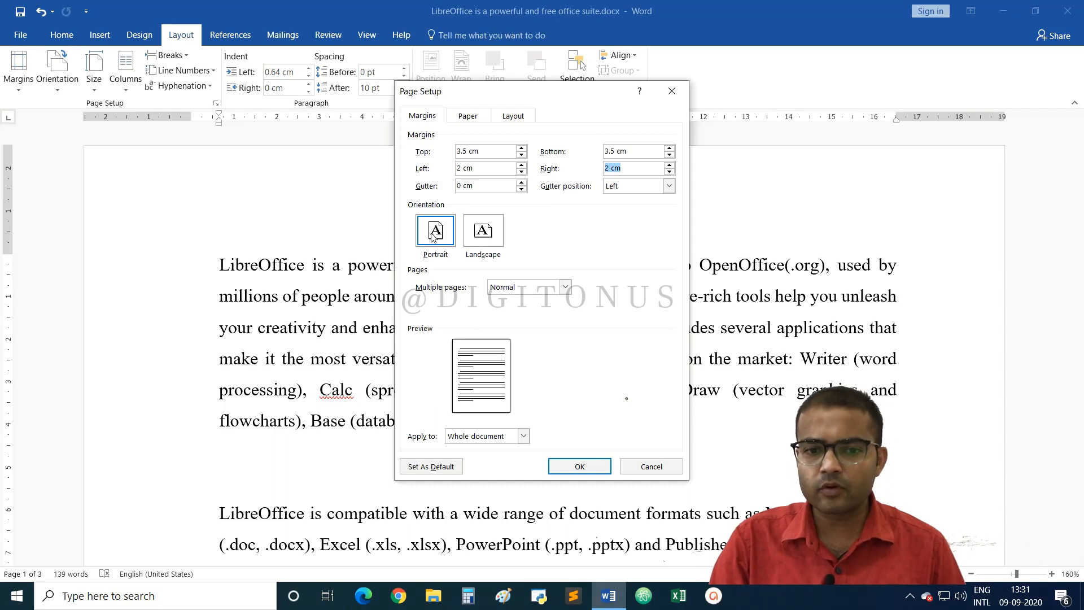
Try the Landscape page orientation and return to Portrait.
left_click(487, 233)
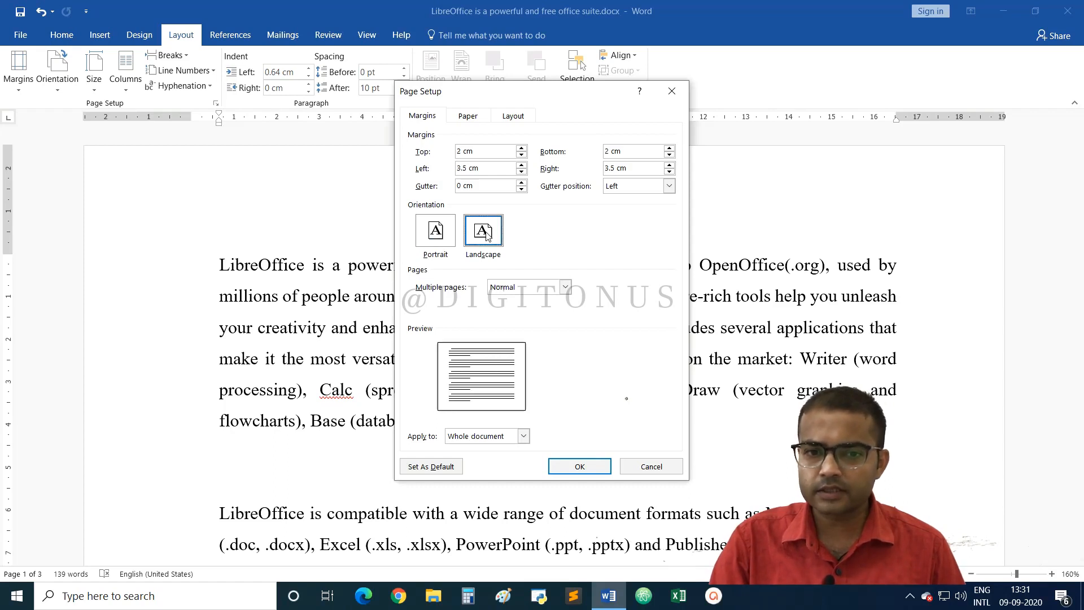
left_click(452, 237)
left_click(482, 237)
left_click(442, 239)
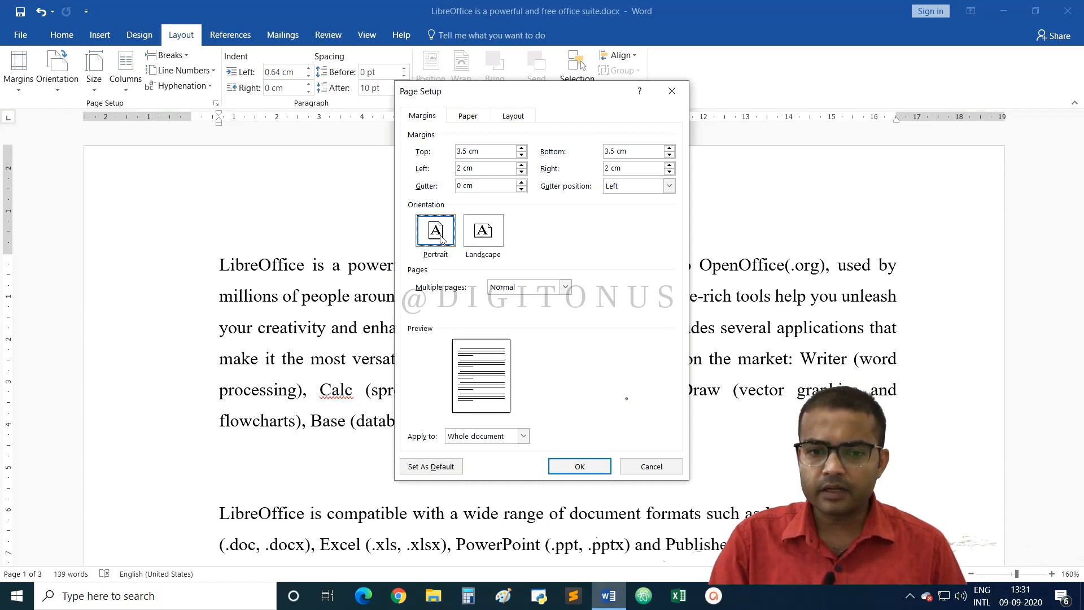
Review the choices for multiple pages and for the scope of the settings, keeping Normal and Whole document.
left_click(523, 288)
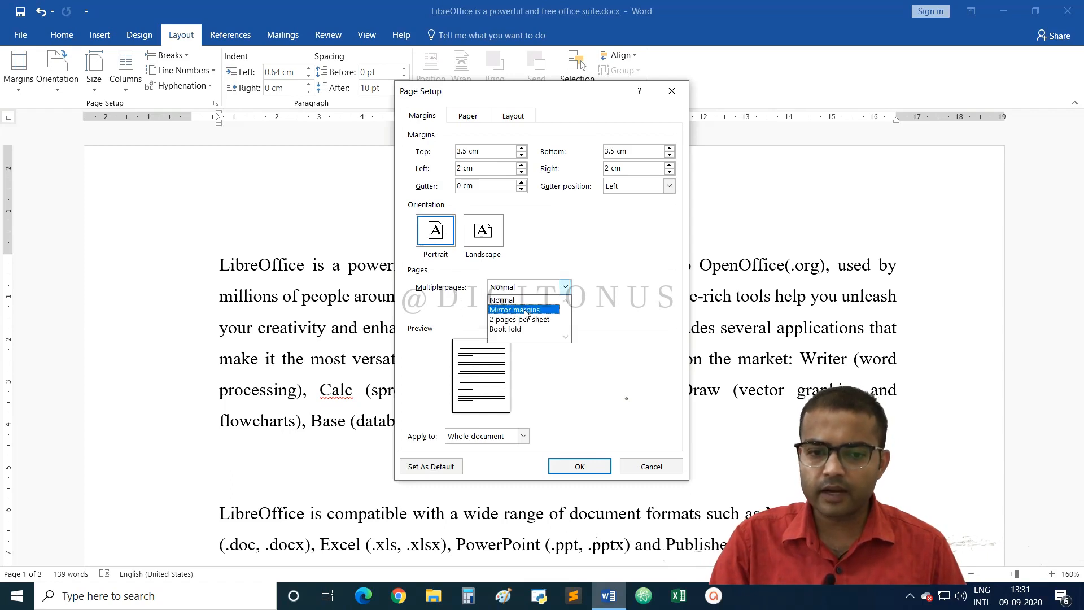
left_click(525, 300)
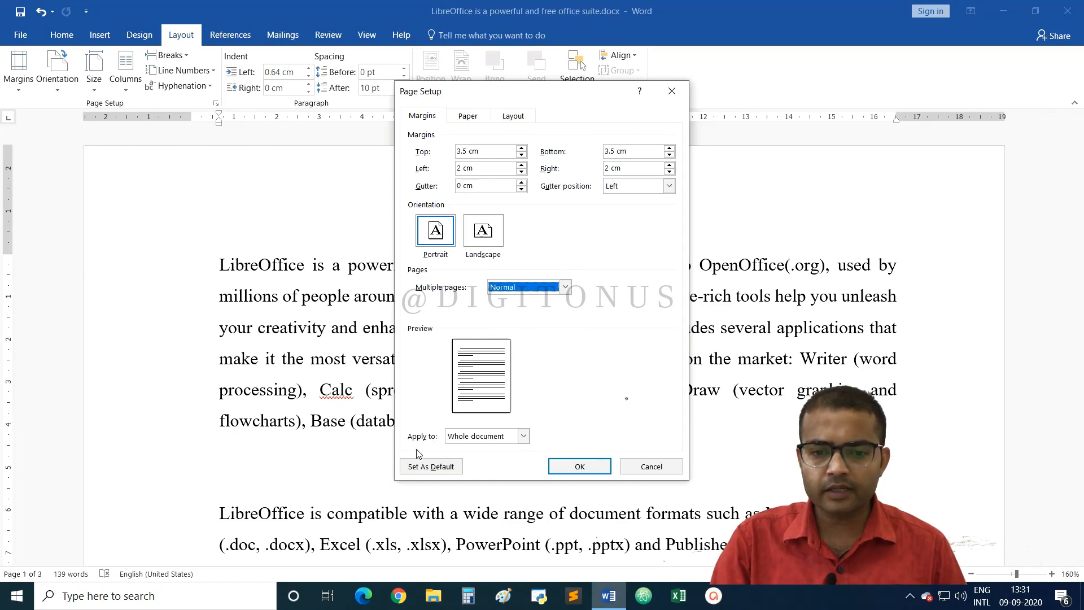
left_click(476, 436)
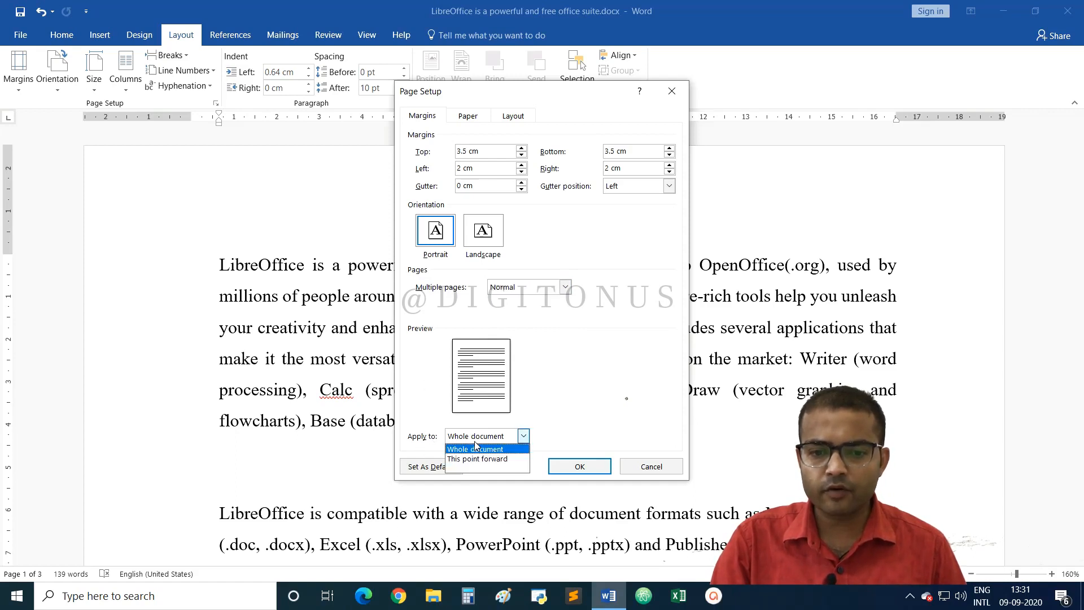
left_click(507, 436)
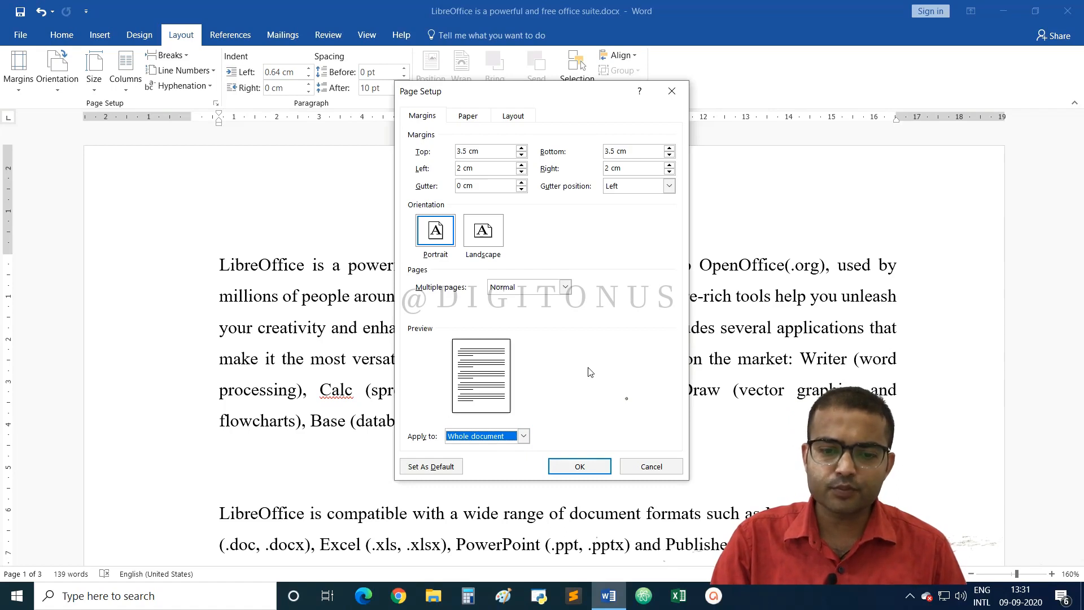
left_click(523, 436)
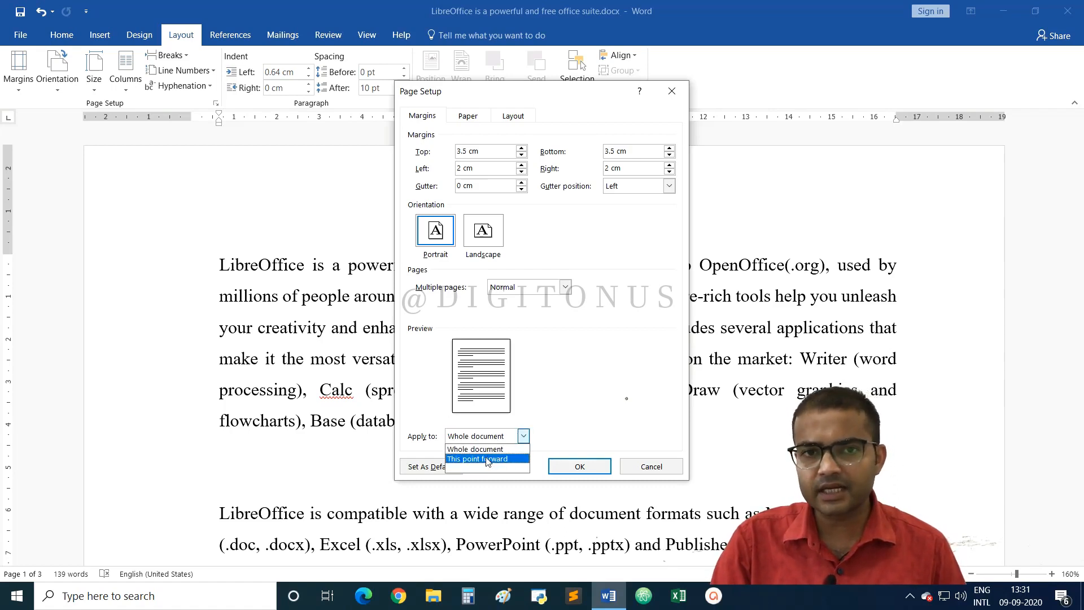
left_click(546, 384)
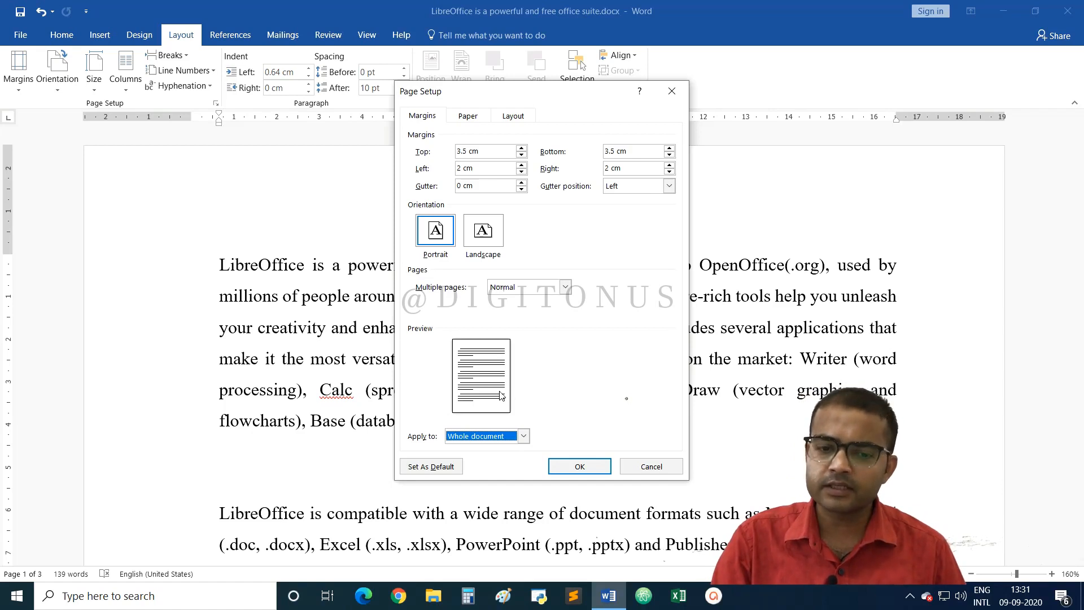
Set the paper size to A4, comparing its dimensions with Letter 8.5"x11".
left_click(478, 119)
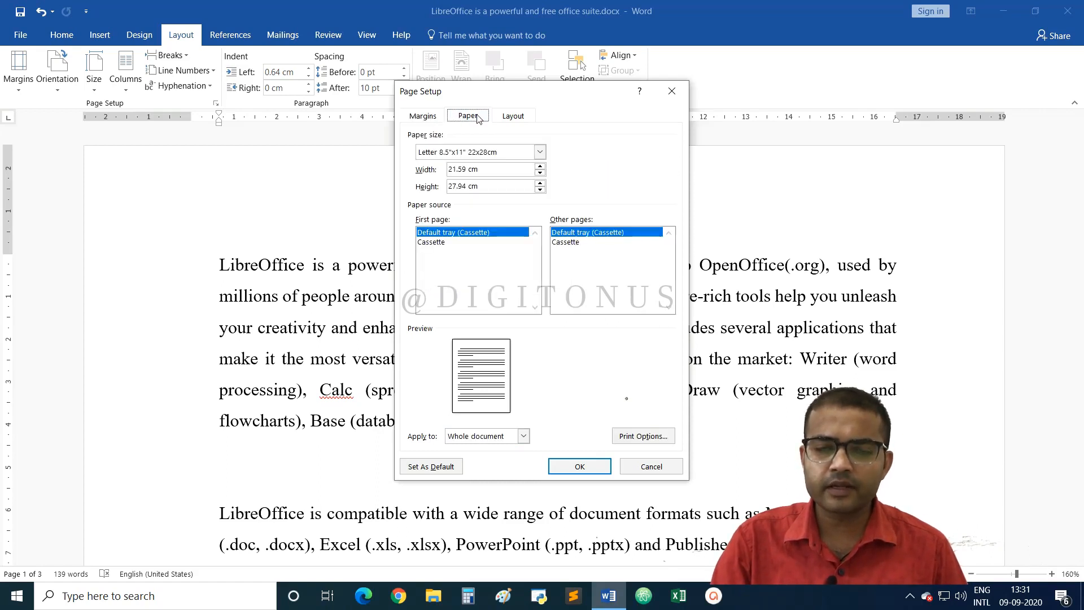
left_click(434, 153)
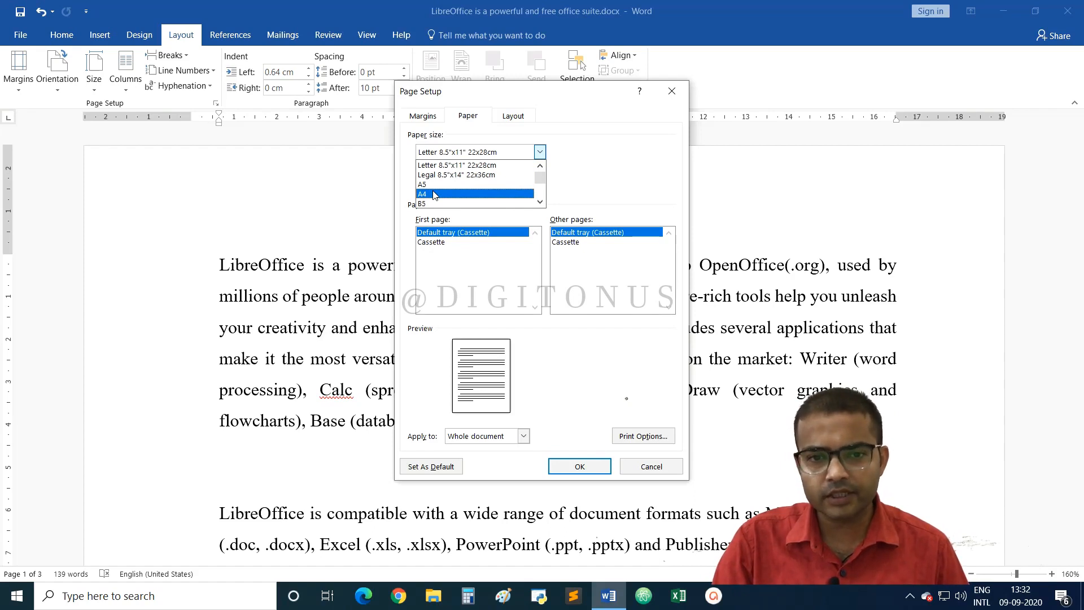
left_click(434, 194)
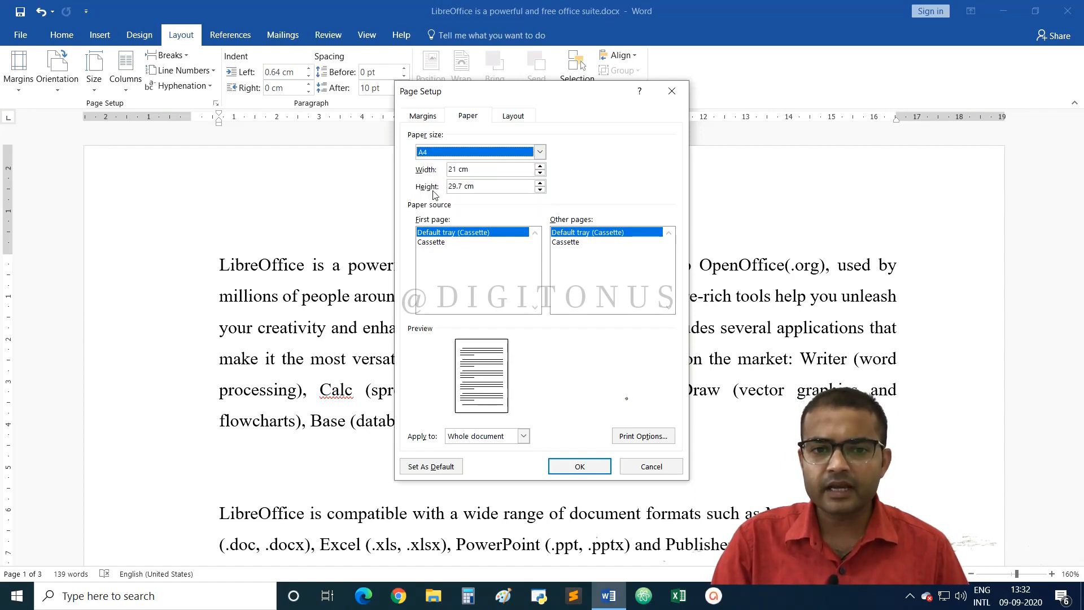
left_click(483, 154)
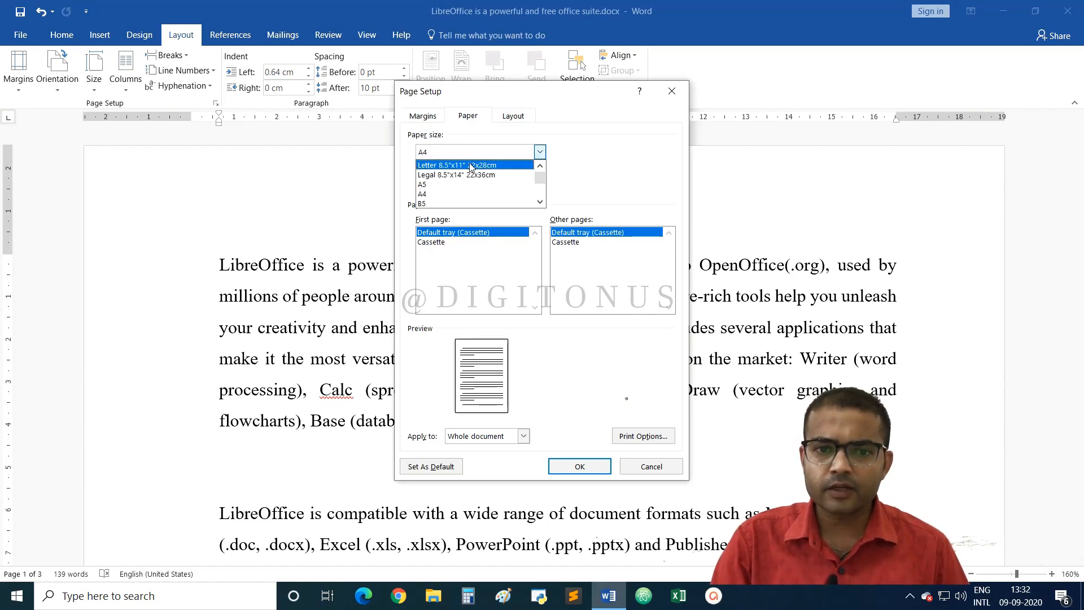
left_click(471, 165)
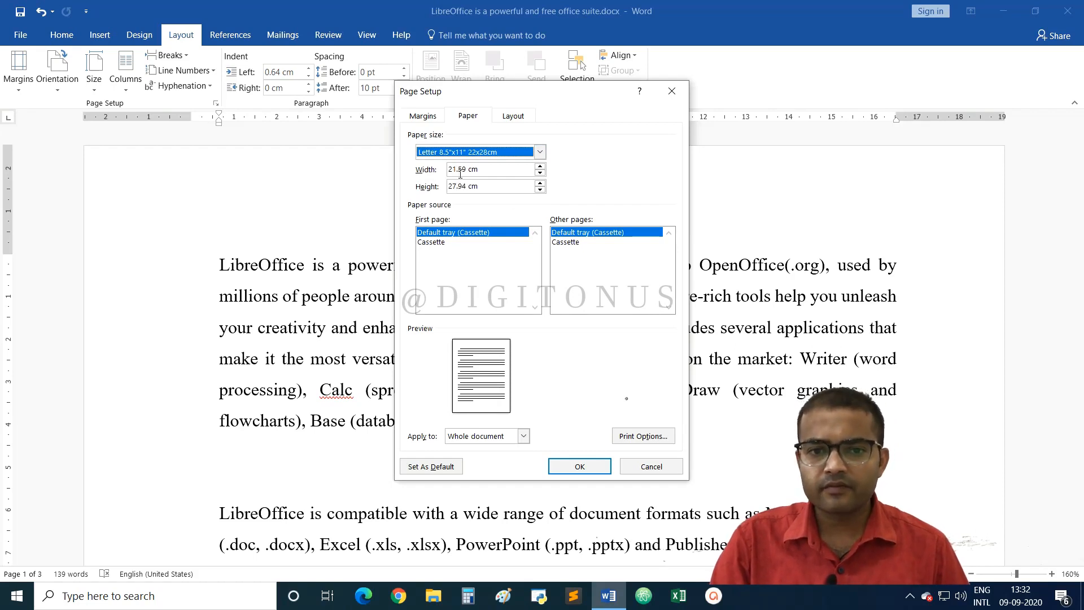
left_click(540, 152)
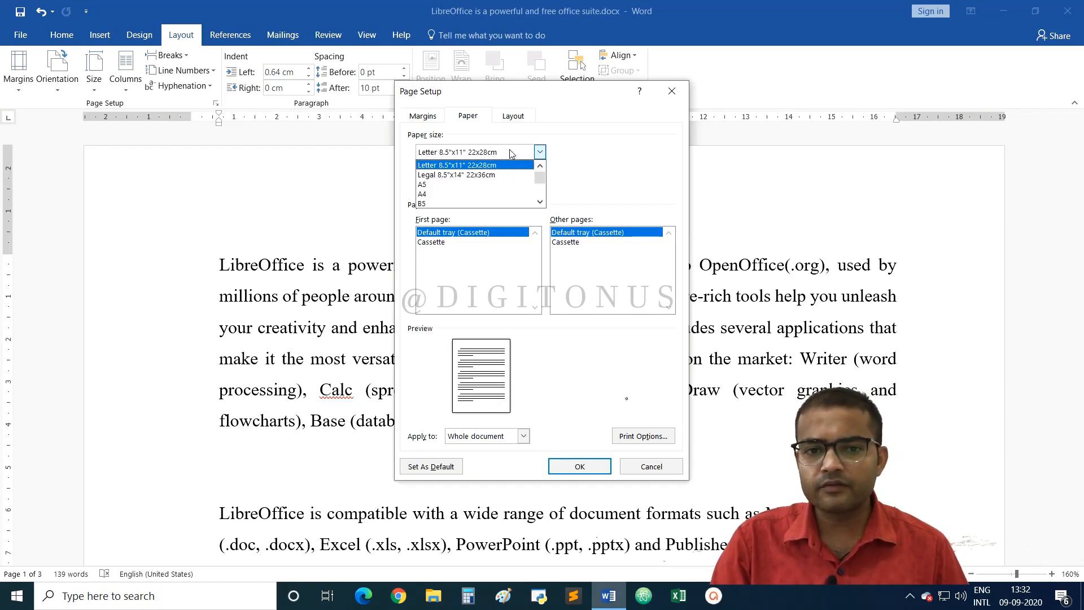
left_click(444, 194)
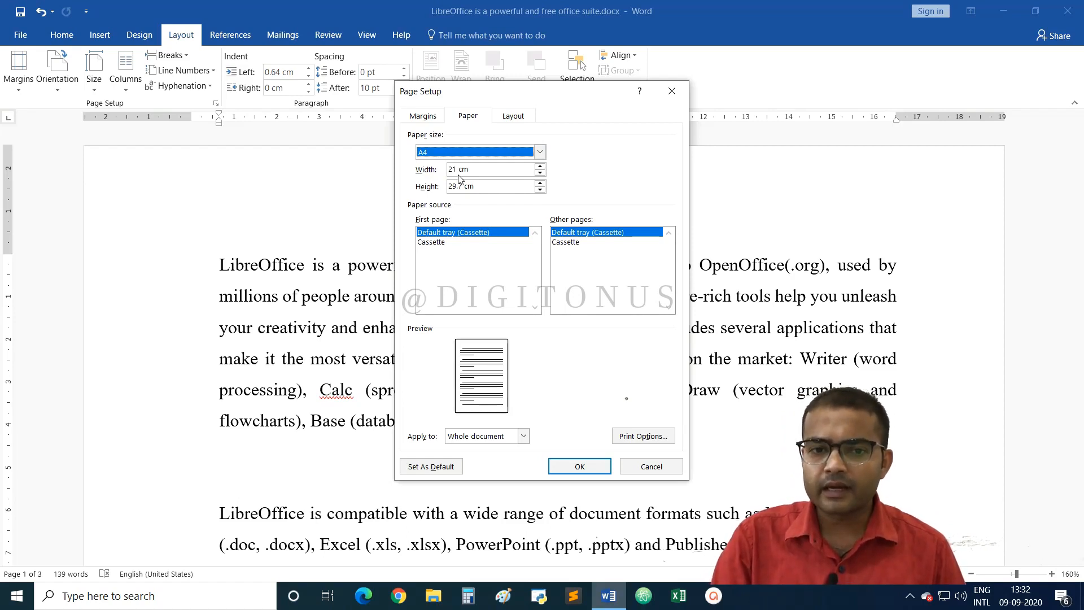
Look through the remaining paper sizes down to Custom size and keep A4.
left_click(483, 153)
scroll(485, 192, "down", 5)
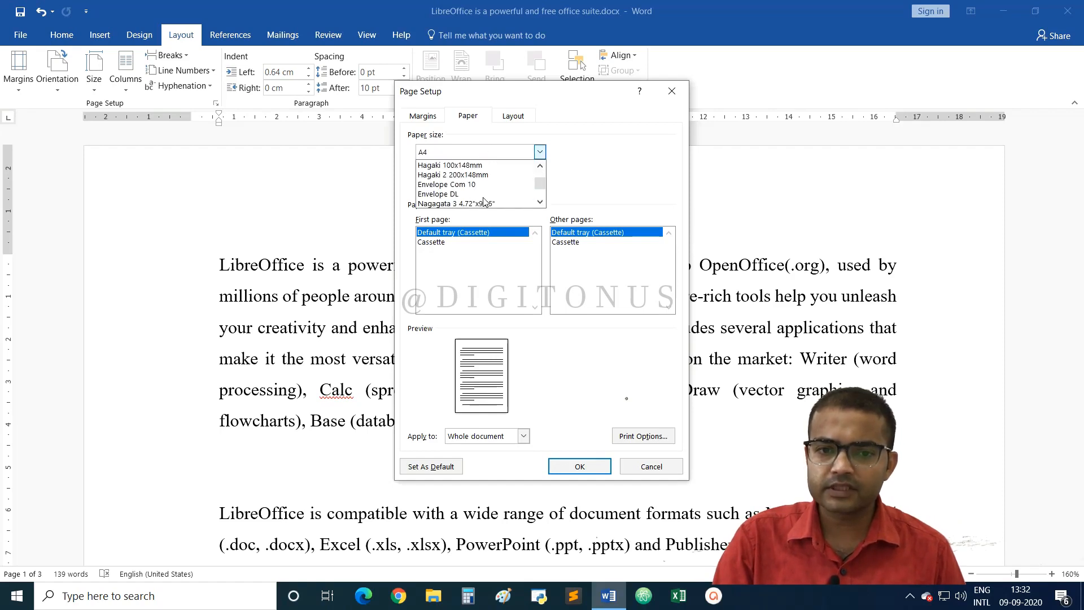
left_click_drag(546, 184, 540, 218)
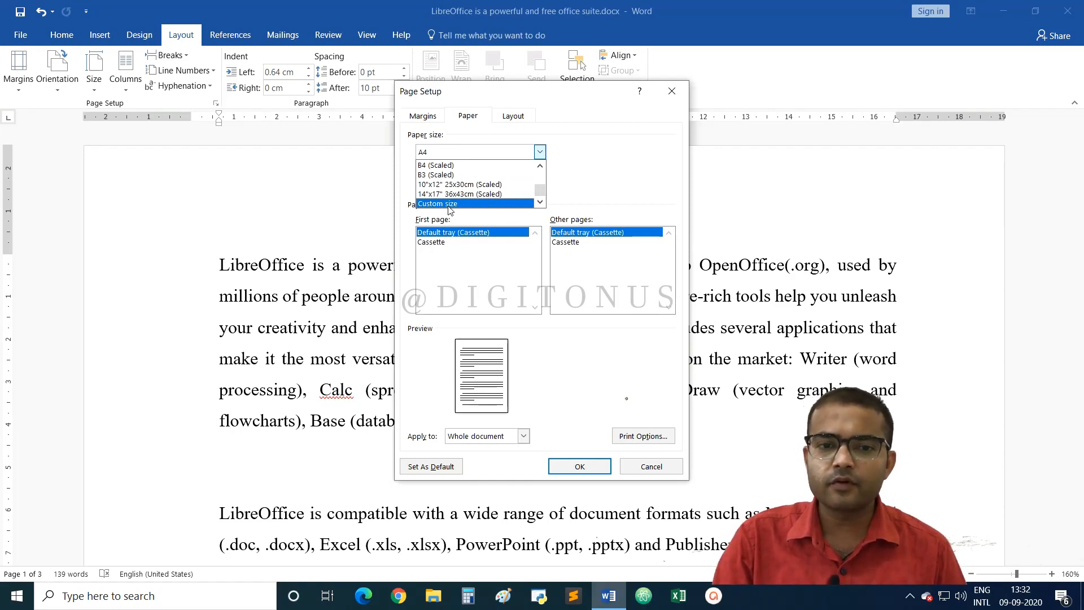
scroll(452, 200, "up", 10)
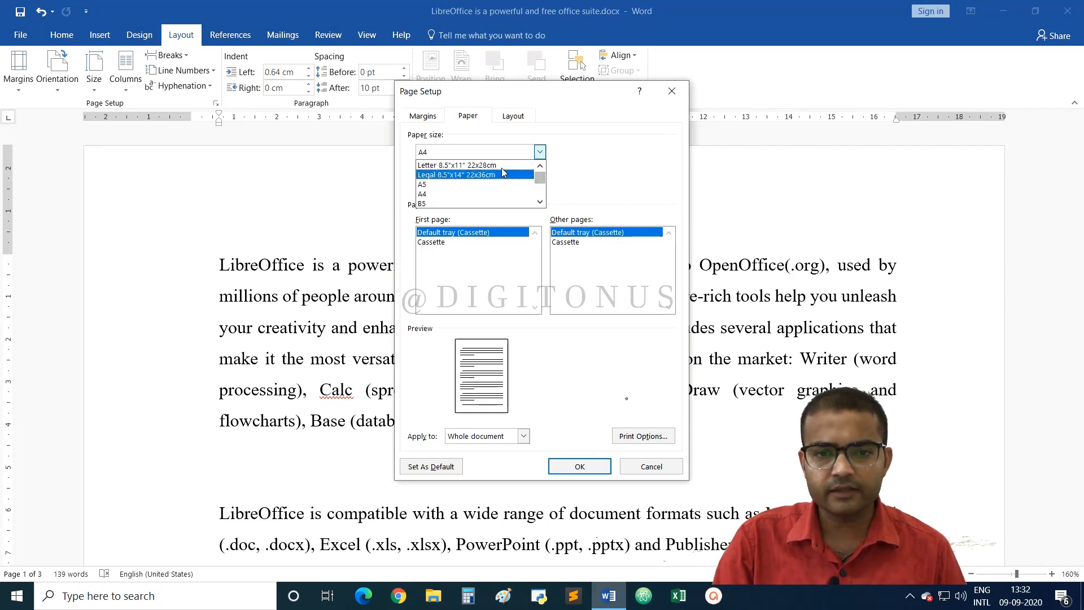
left_click(455, 195)
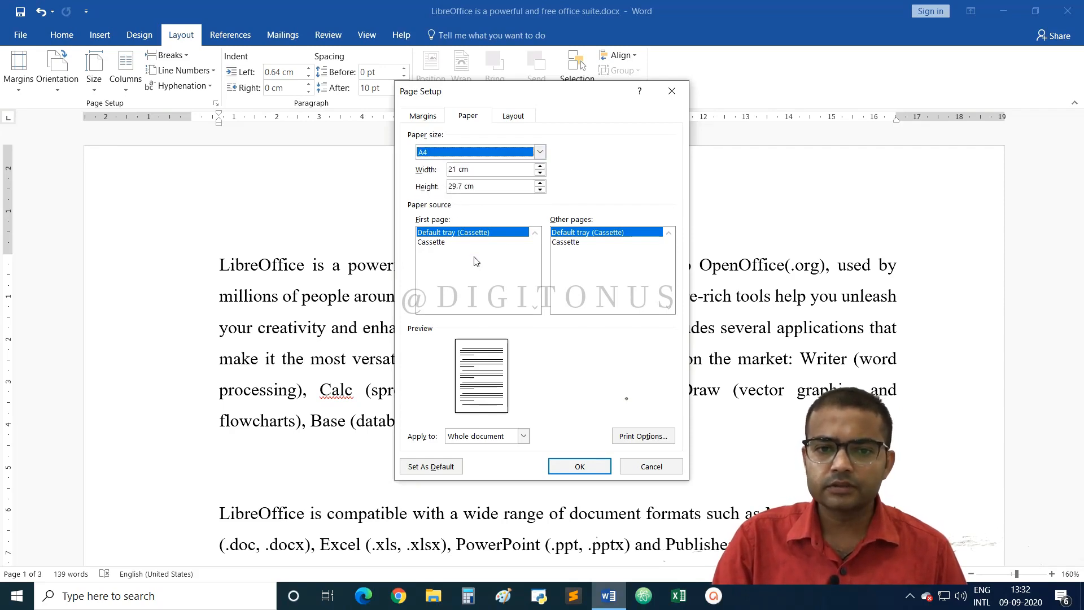
Keep the section start at New page and apply the page setup to the whole document.
left_click(515, 115)
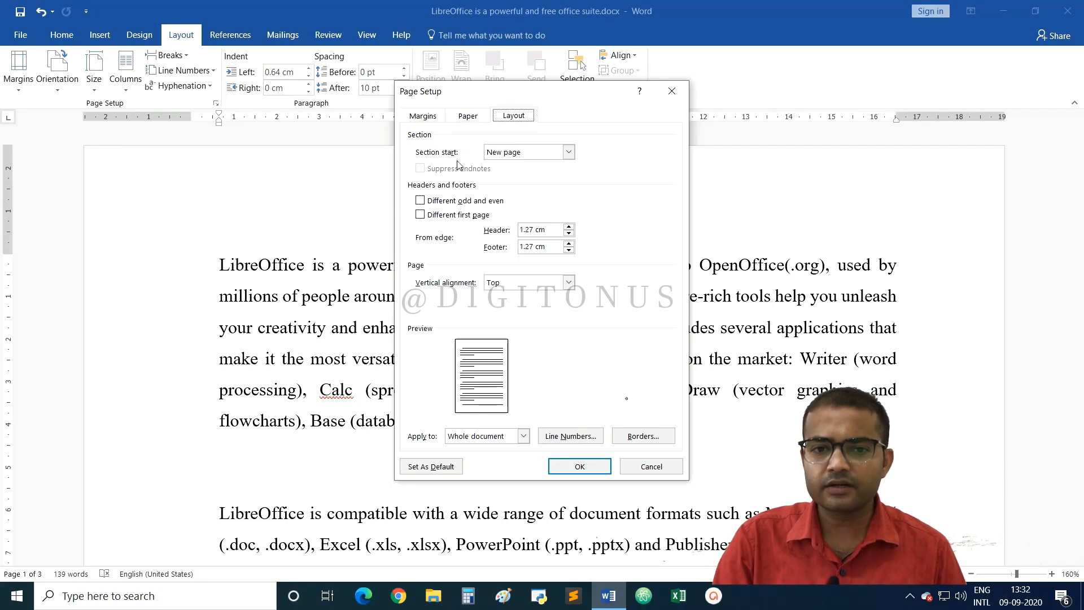
left_click(569, 152)
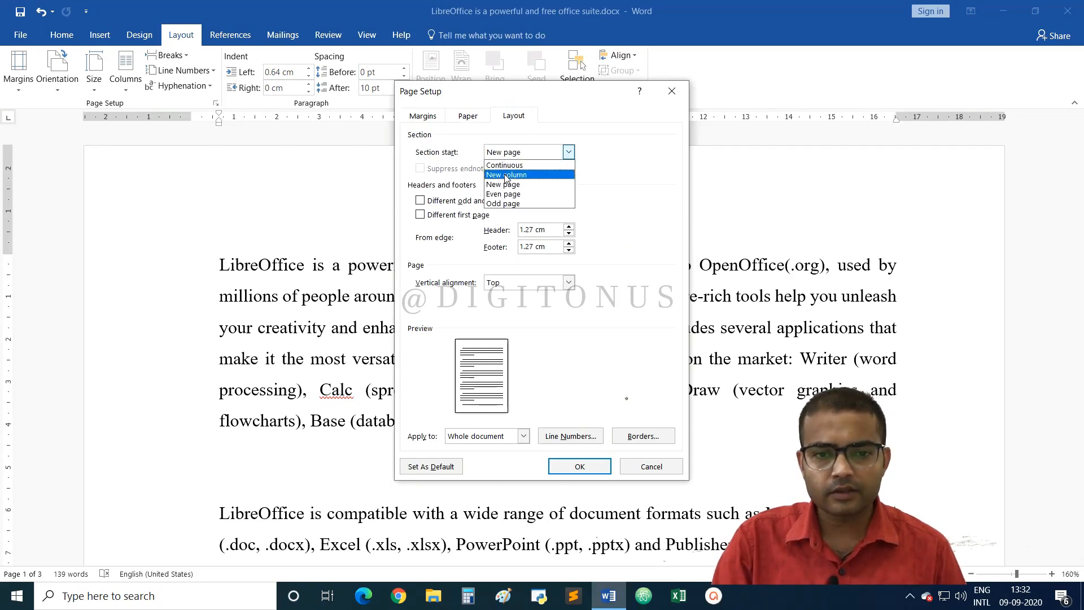
left_click(504, 184)
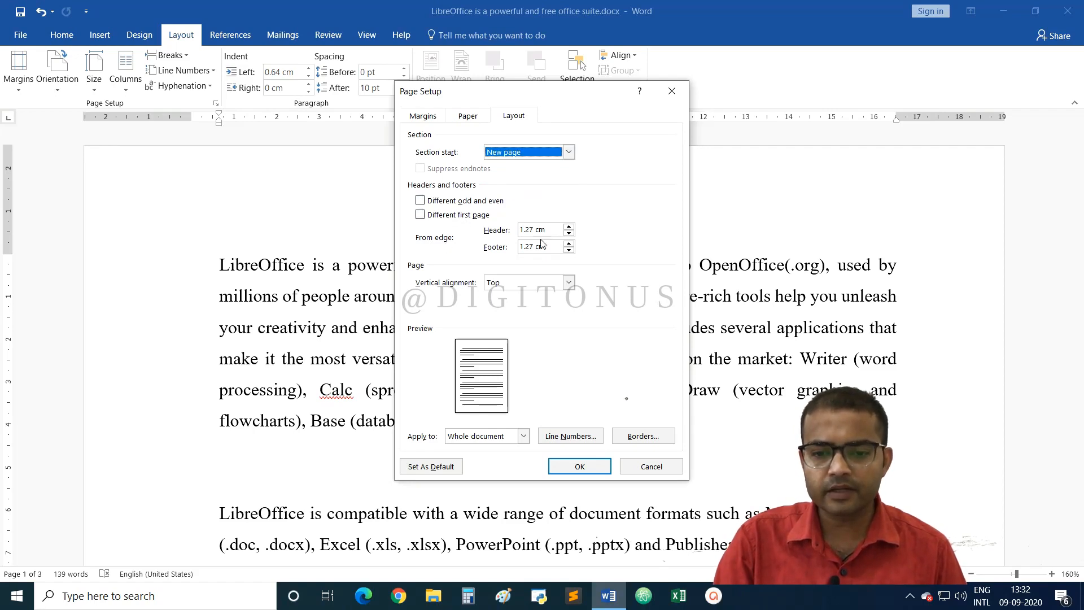
left_click(580, 466)
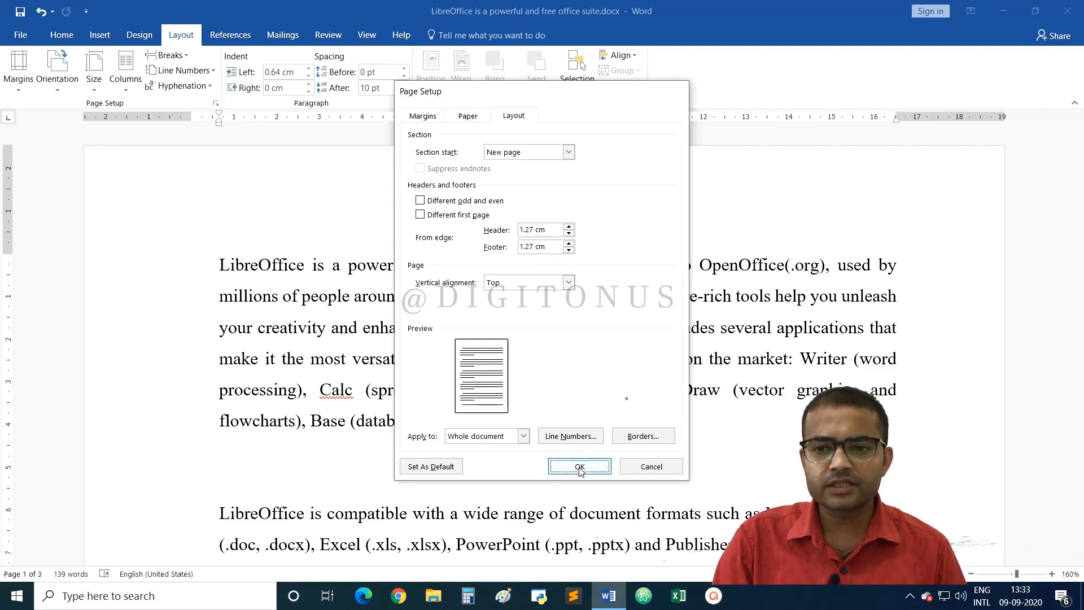
scroll(580, 469, "up", 3)
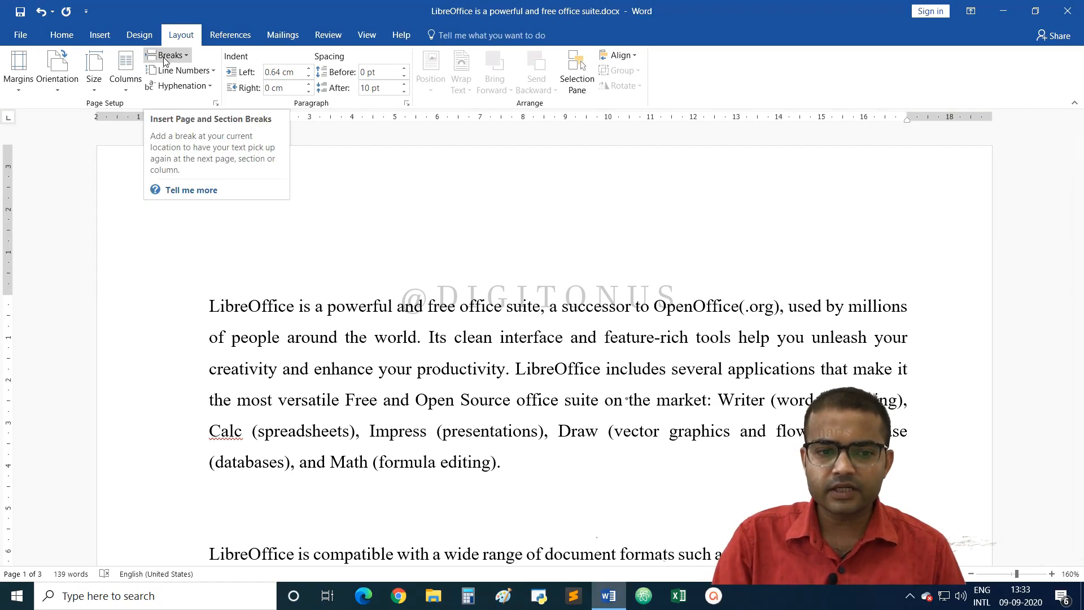
Remove the page breaks from the text so that both LibreOffice paragraphs run on a single page.
left_click(291, 368)
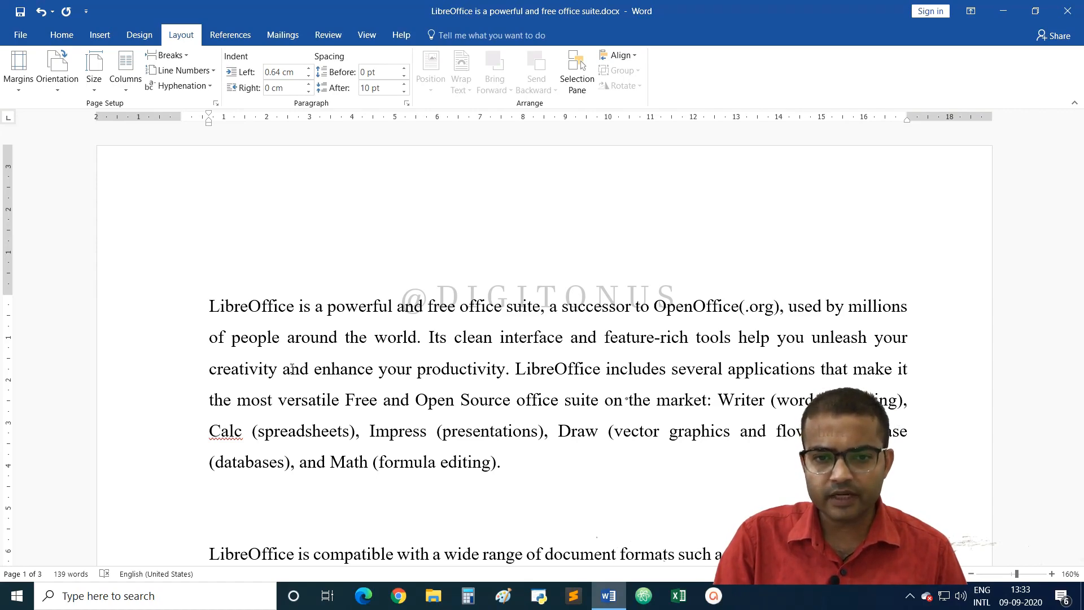
scroll(292, 368, "down", 6)
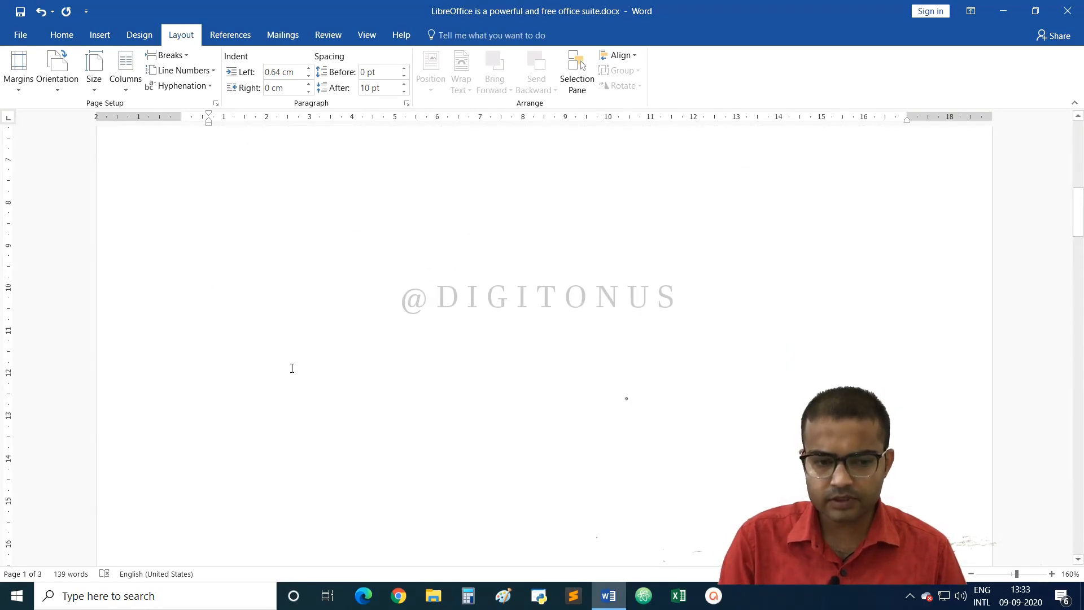
scroll(292, 368, "up", 3)
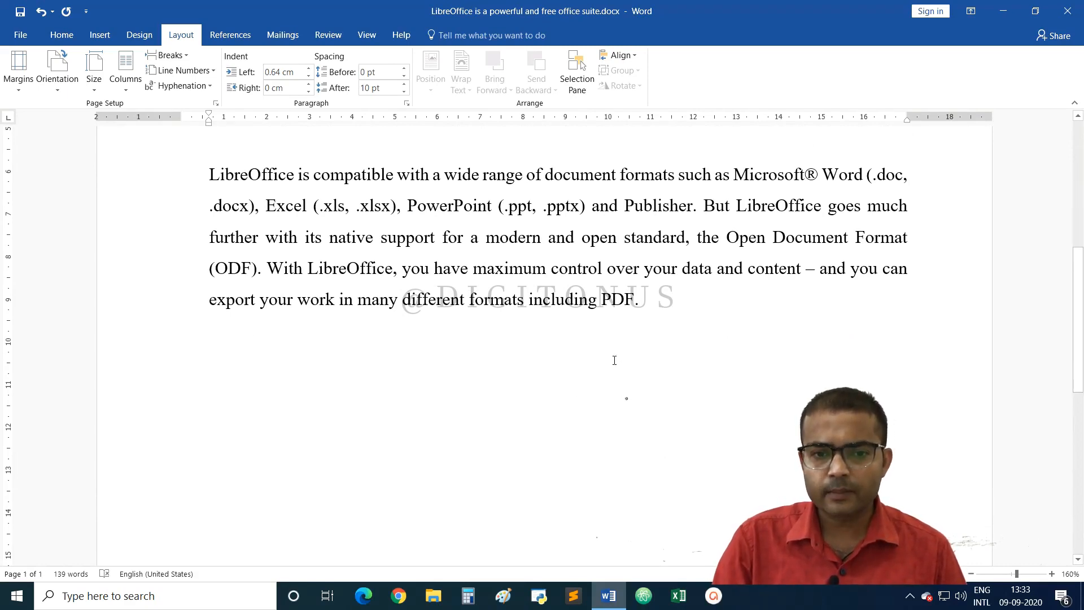
scroll(607, 370, "up", 4)
scroll(607, 373, "down", 4)
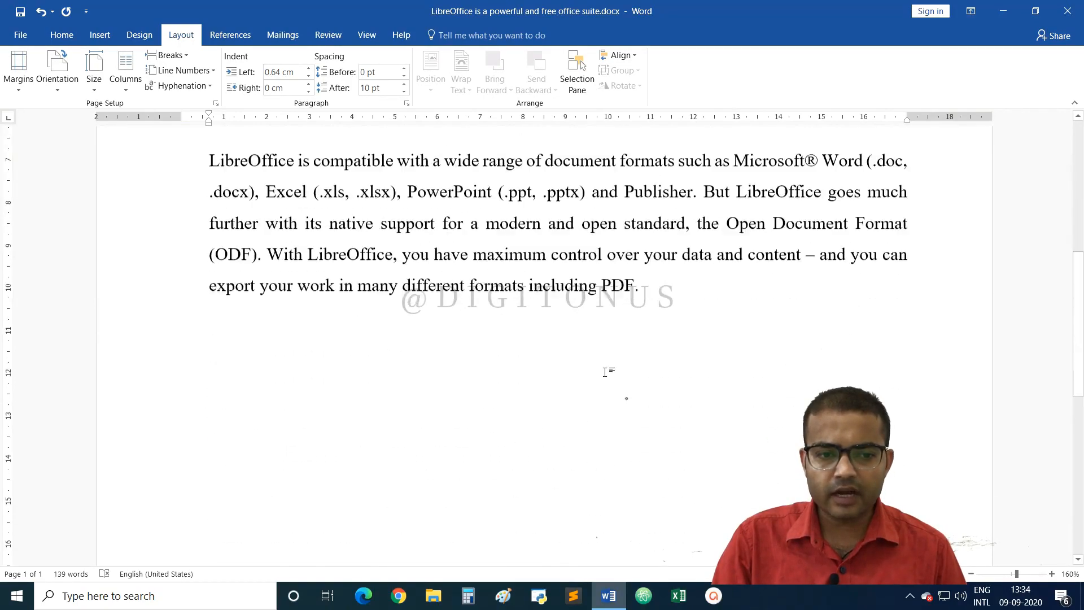
scroll(607, 370, "up", 3)
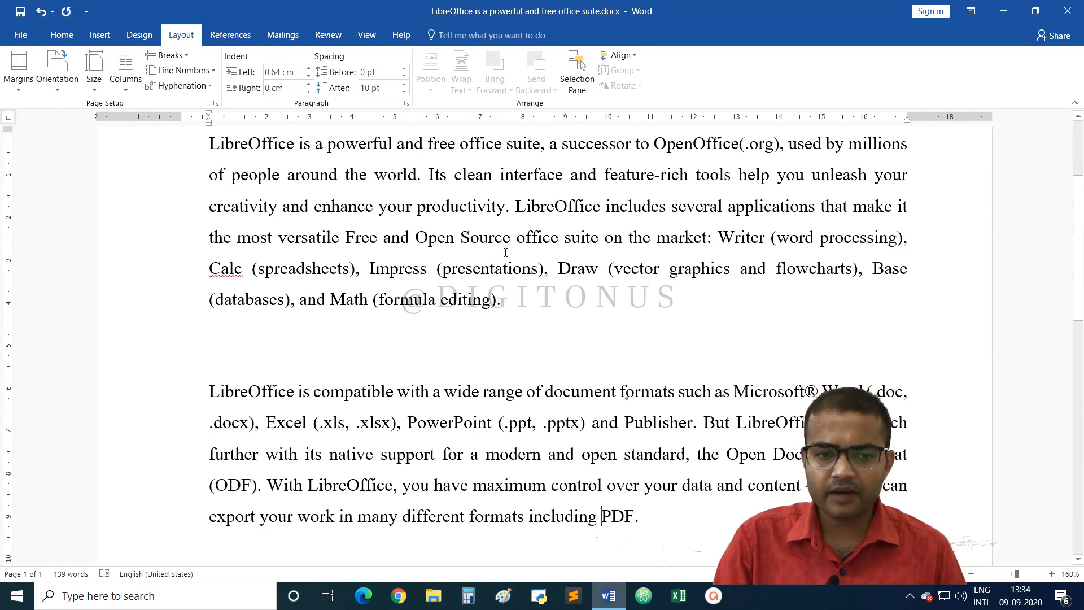
Insert a page break in front of the second paragraph, beginning "LibreOffice is compatible", and check the split between the pages.
scroll(287, 273, "up", 3)
scroll(295, 359, "down", 2)
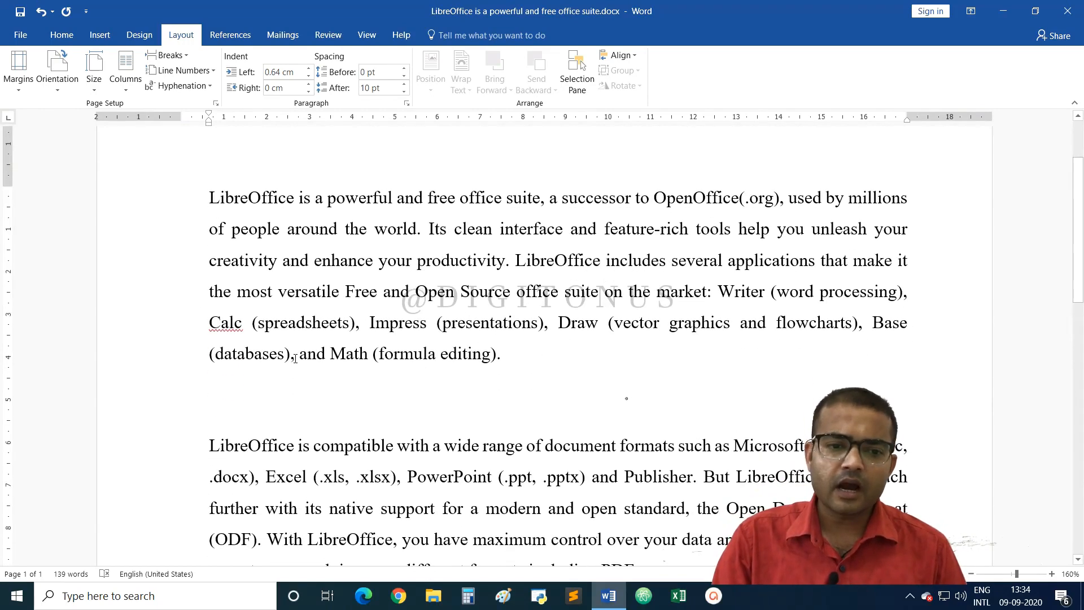
scroll(295, 359, "down", 1)
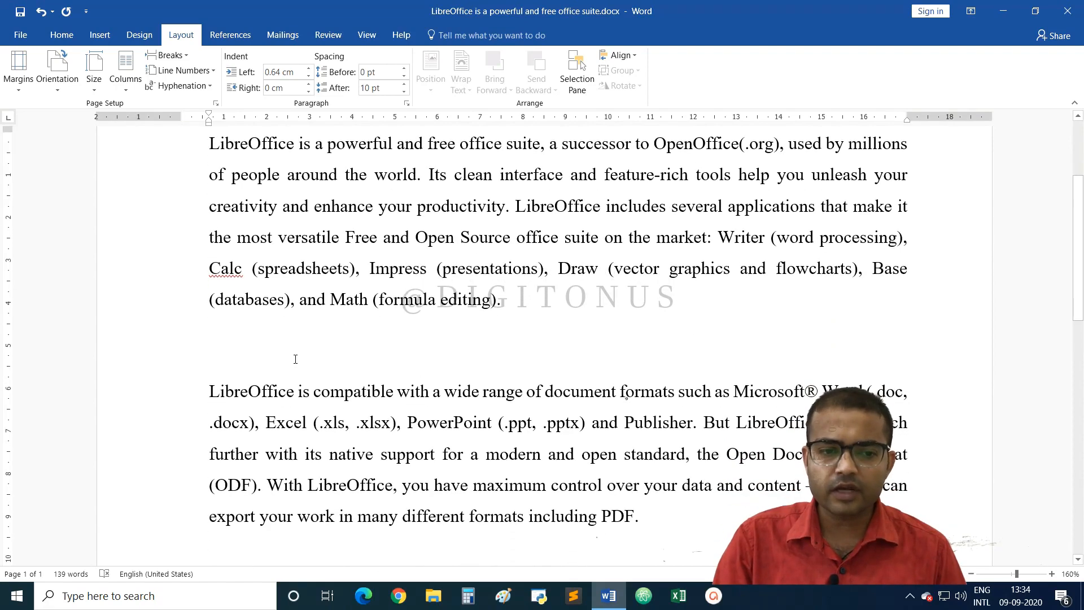
left_click(211, 392)
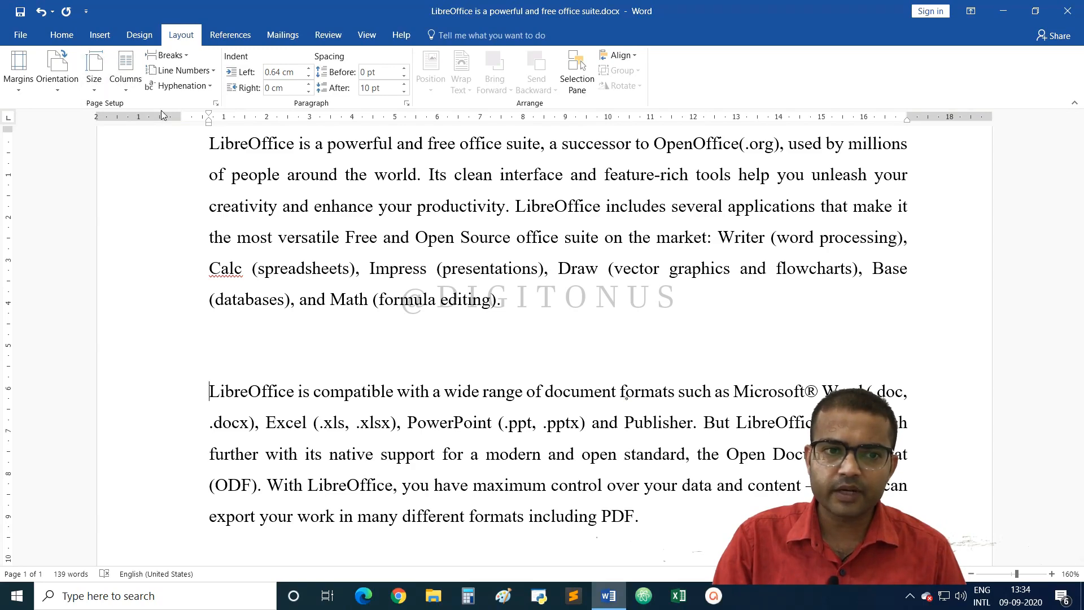
left_click(187, 53)
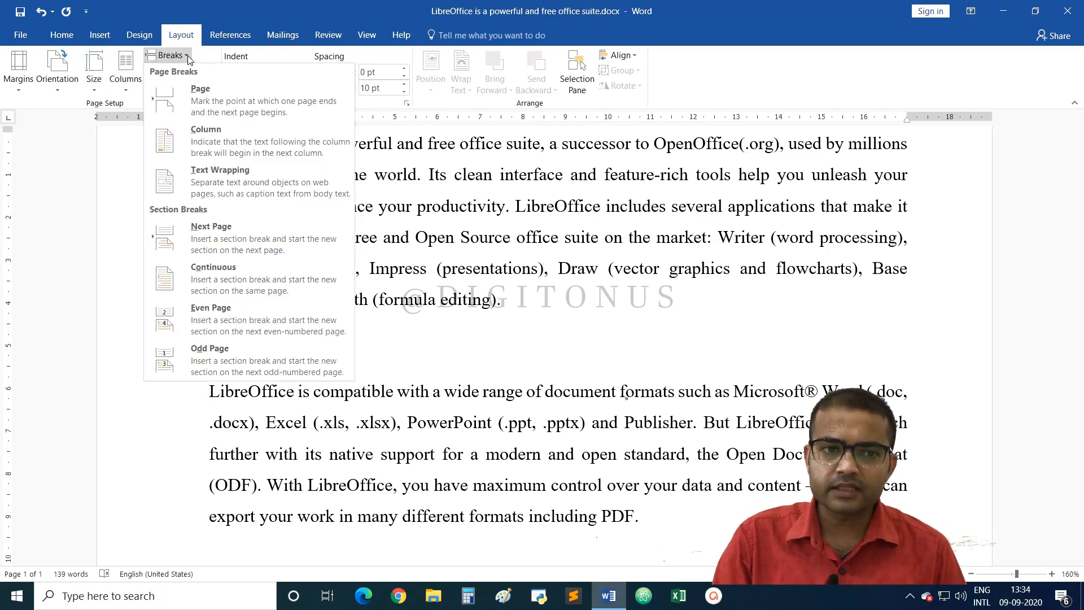
left_click(203, 102)
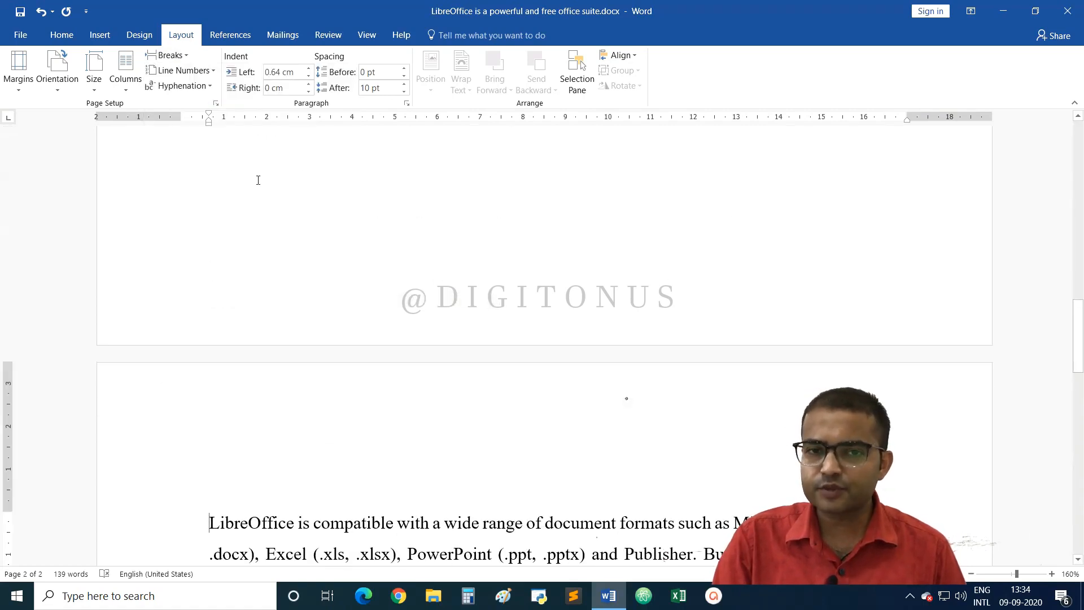
scroll(258, 180, "up", 10)
scroll(258, 180, "up", 5)
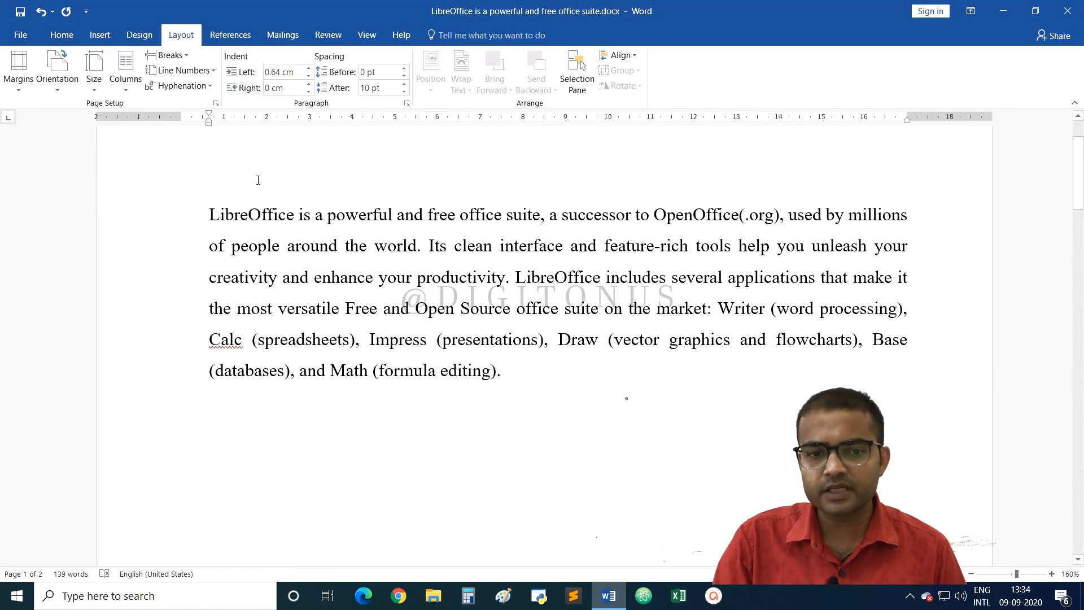
scroll(258, 181, "down", 5)
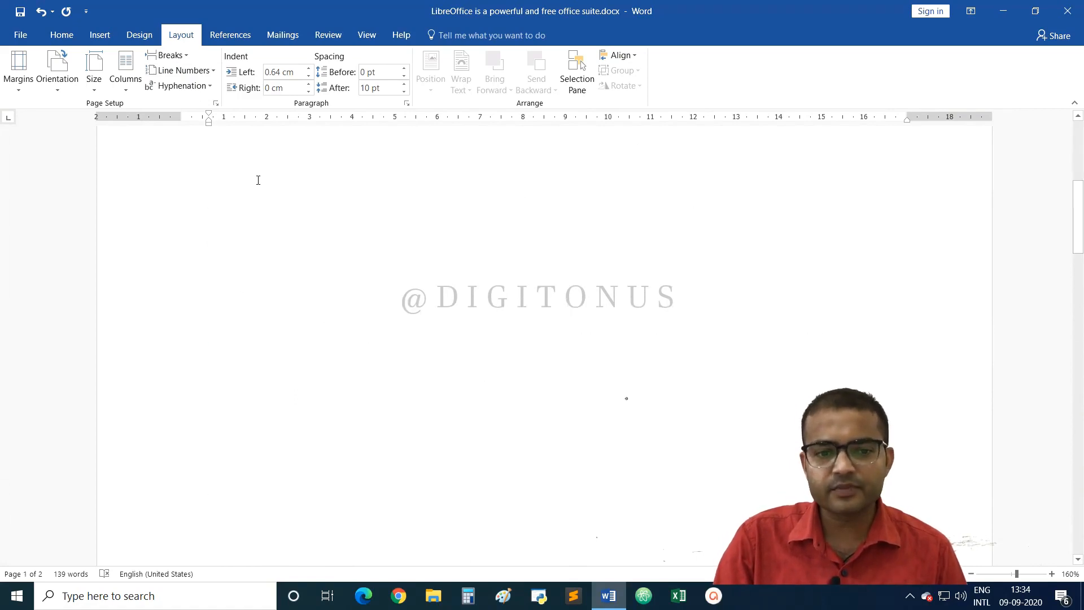
scroll(258, 180, "down", 5)
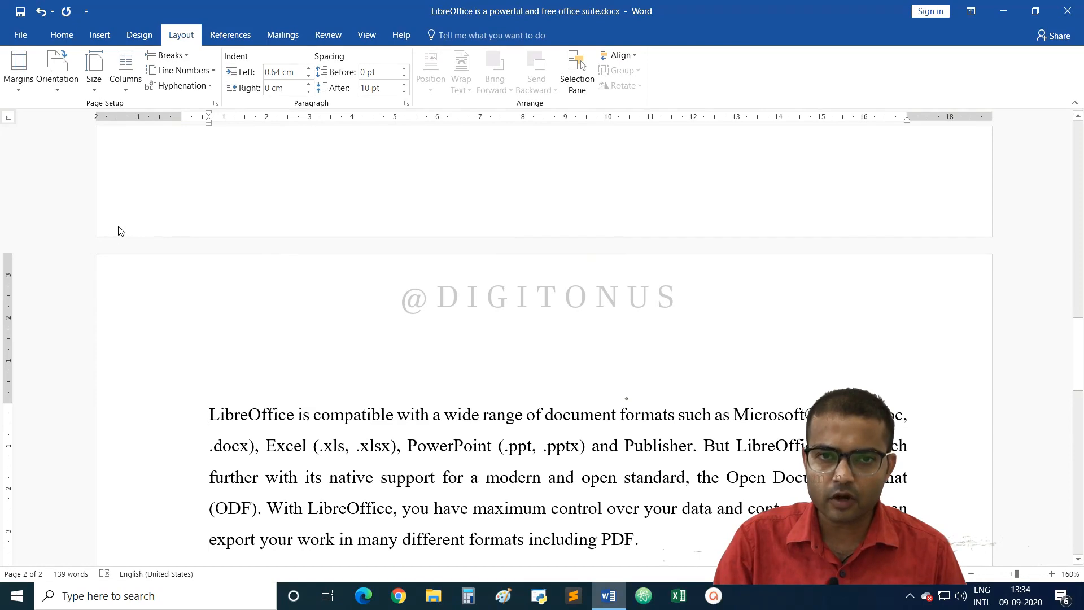
left_click(175, 202)
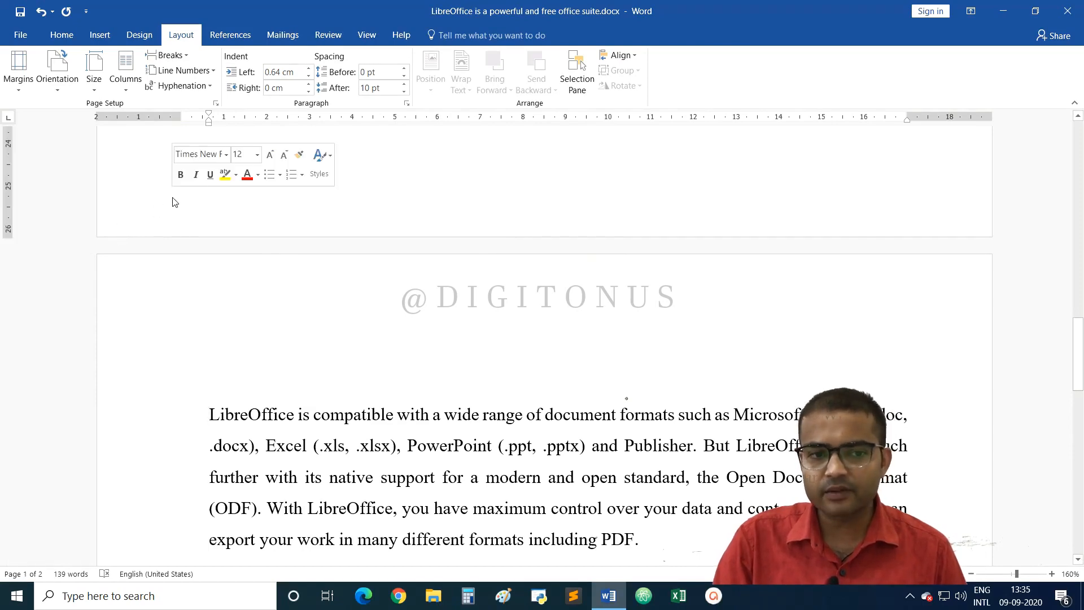
left_click(182, 299)
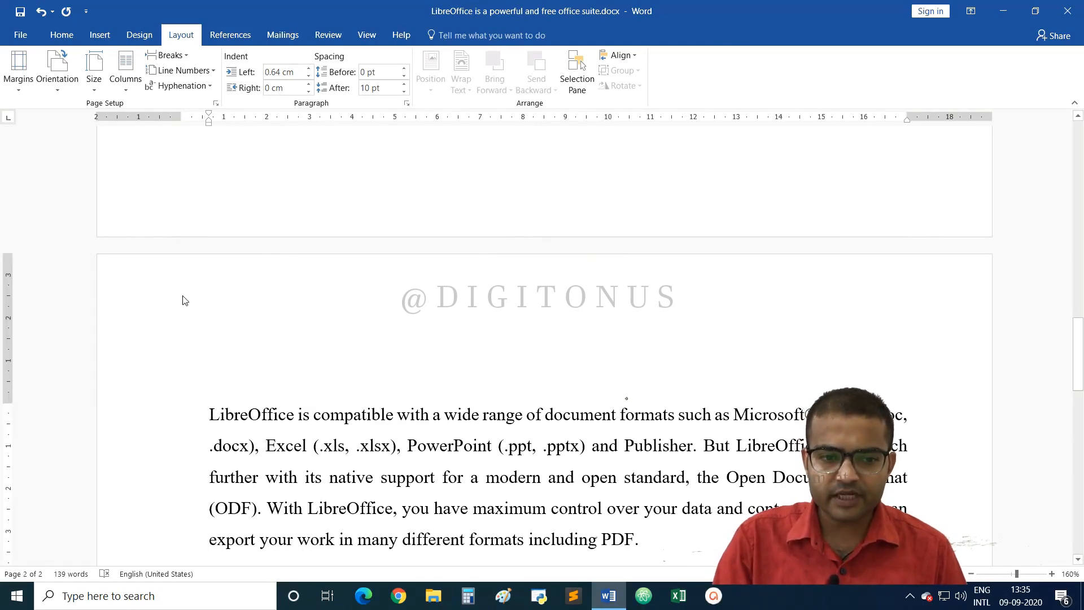
Insert a page break in the first paragraph before "creativity and enhance your productivity" and look over the resulting pages.
scroll(183, 300, "up", 2)
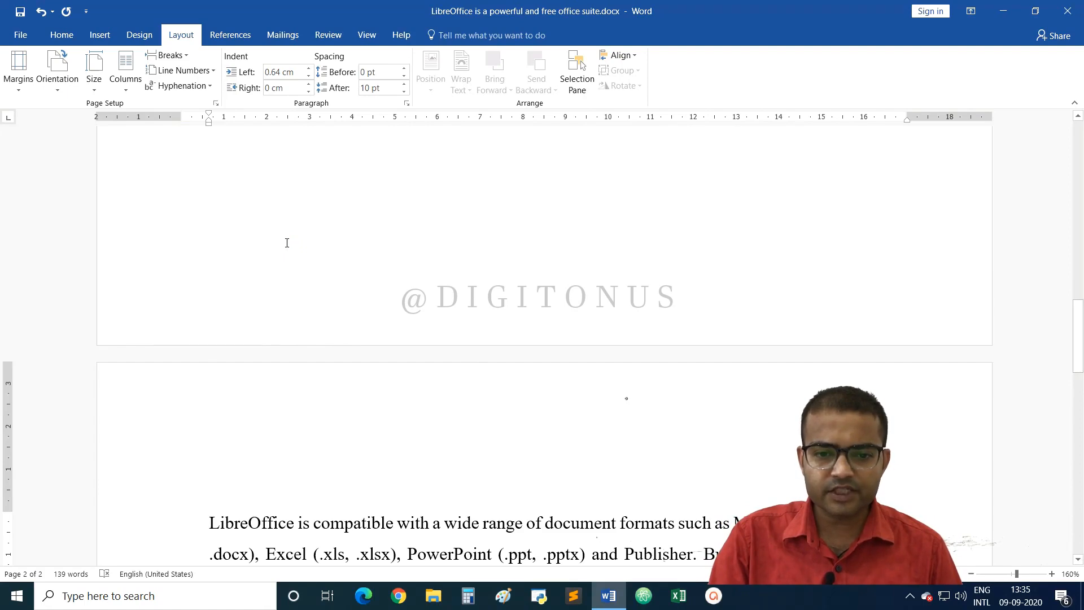
scroll(286, 243, "up", 15)
left_click_drag(214, 272, 538, 398)
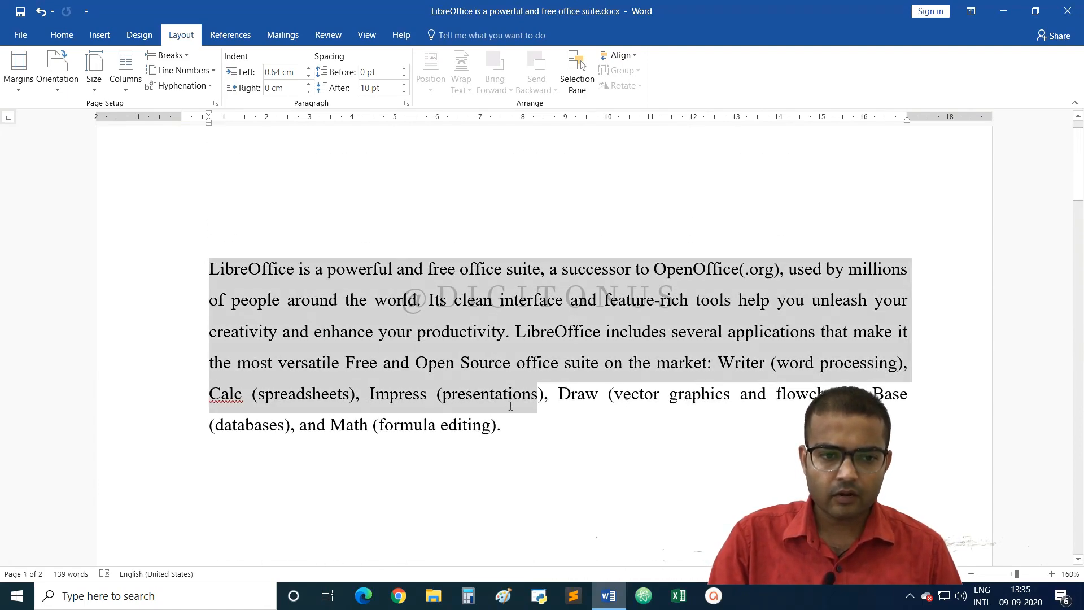
left_click(209, 337)
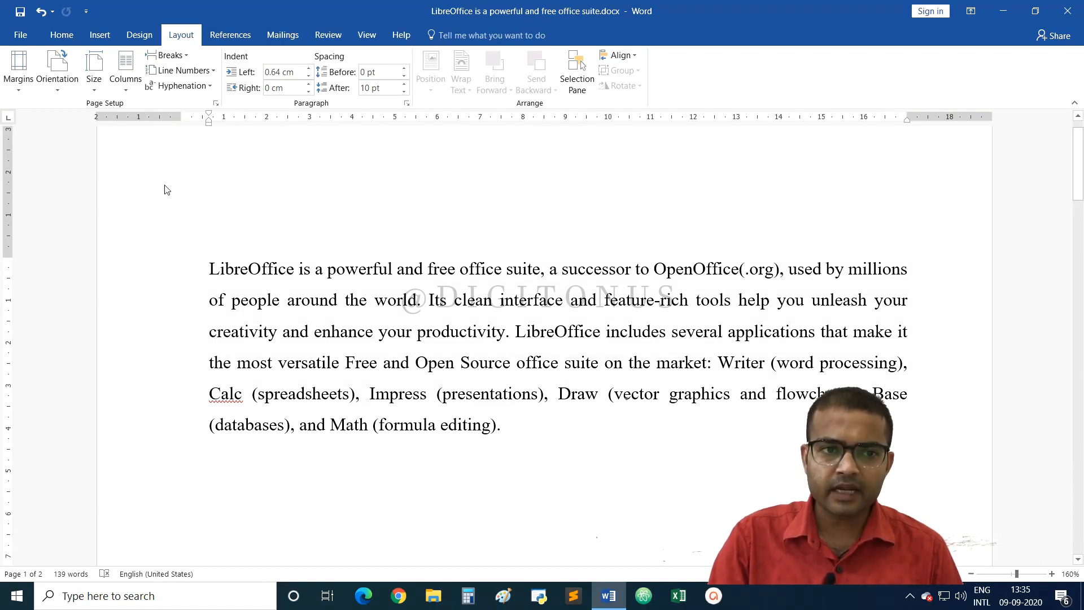
left_click(186, 54)
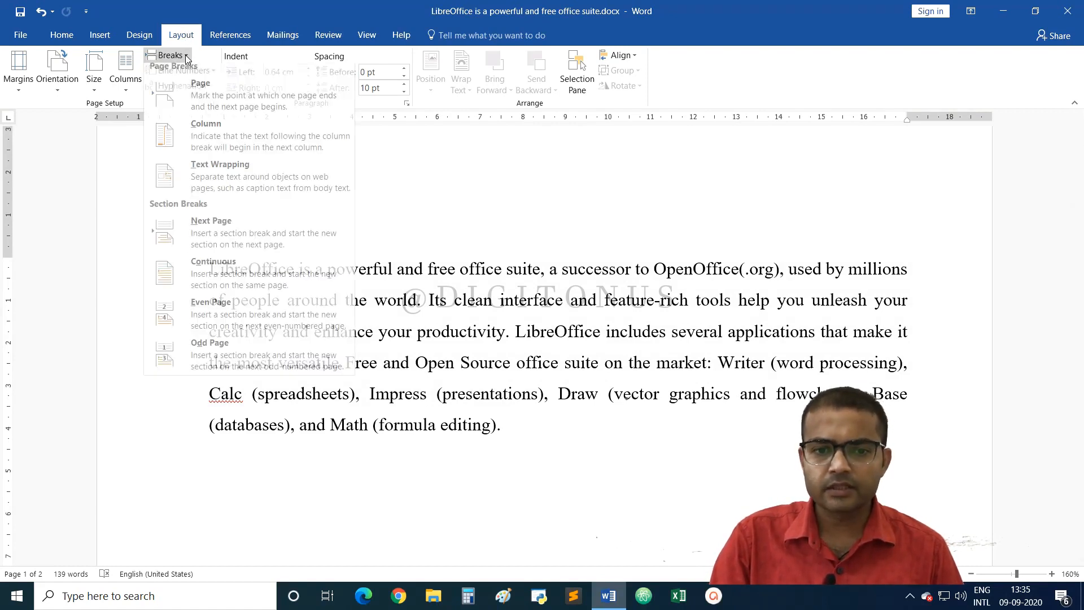
key("Escape")
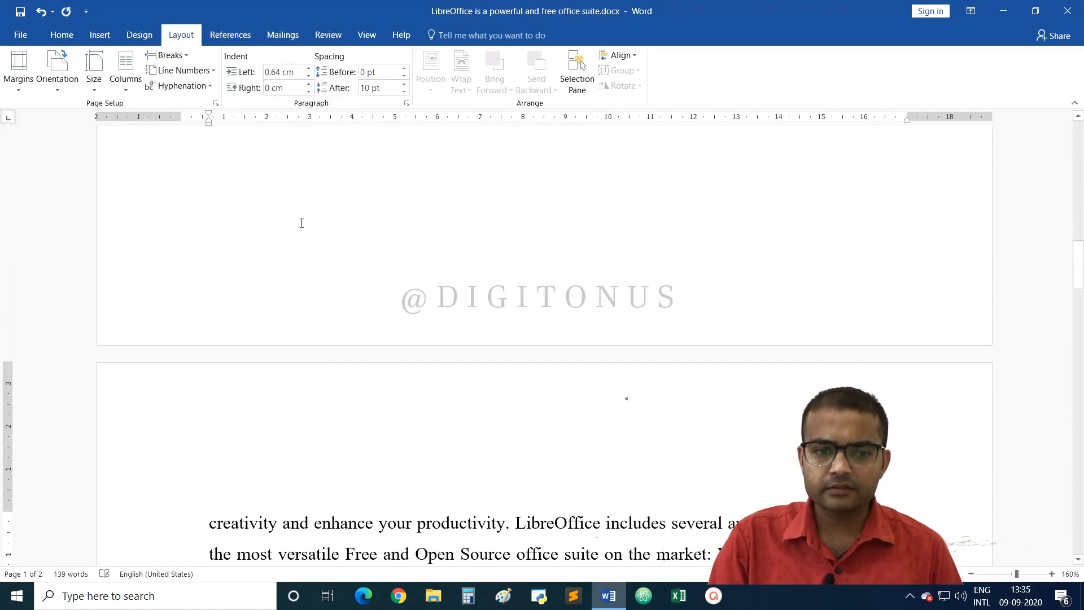
scroll(352, 288, "up", 15)
scroll(352, 288, "up", 1)
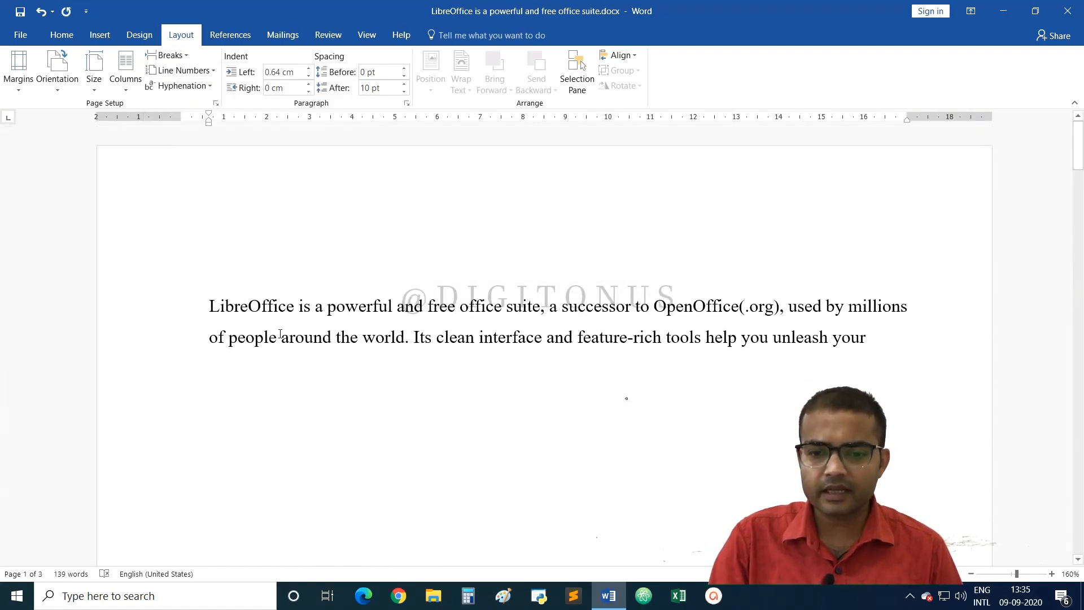
scroll(278, 343, "down", 15)
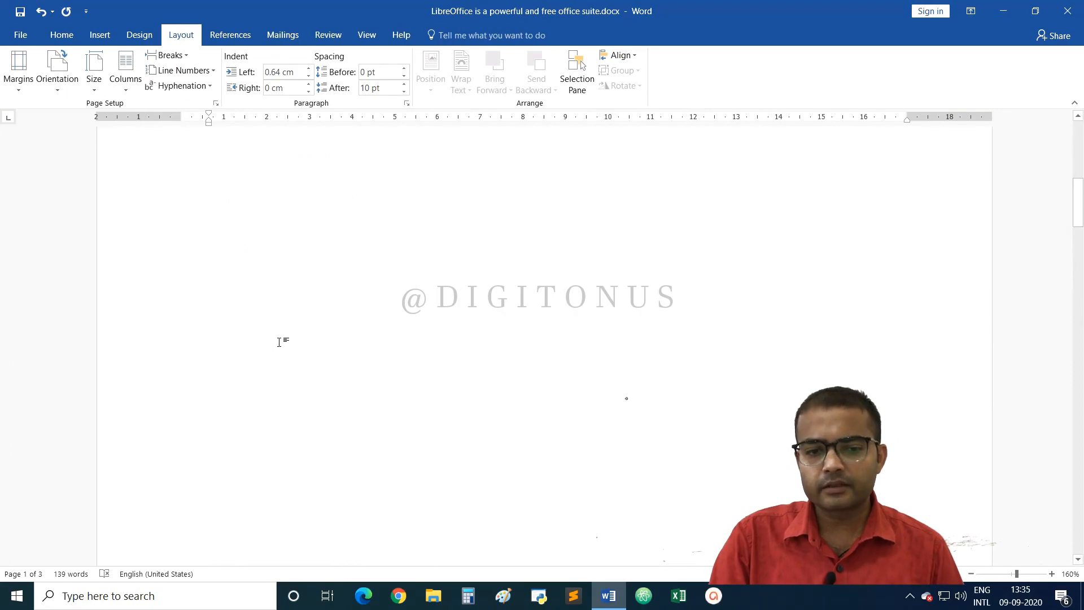
scroll(278, 342, "down", 15)
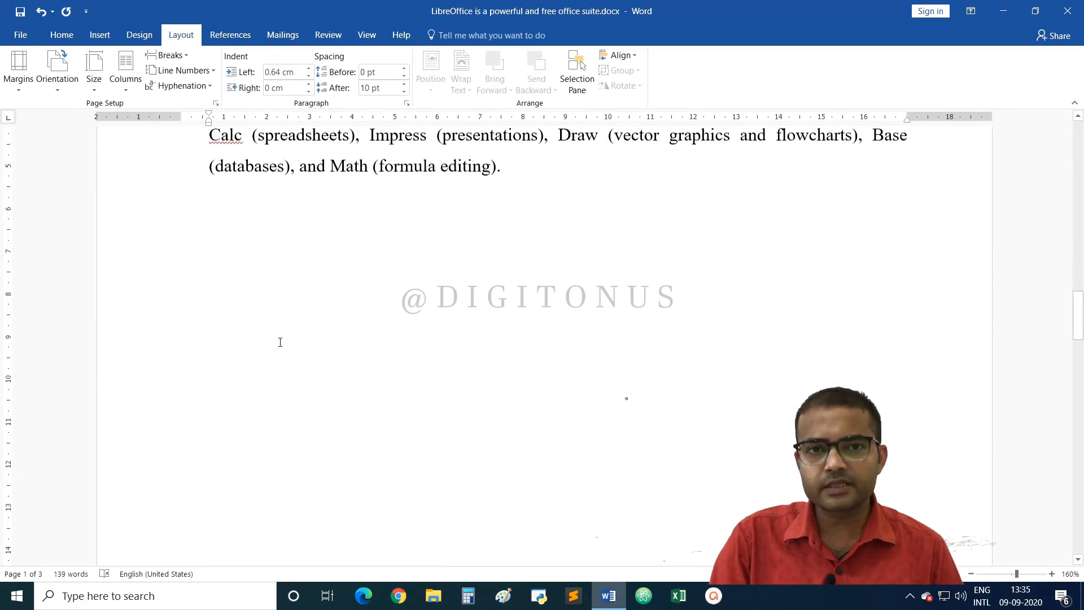
scroll(279, 342, "up", 10)
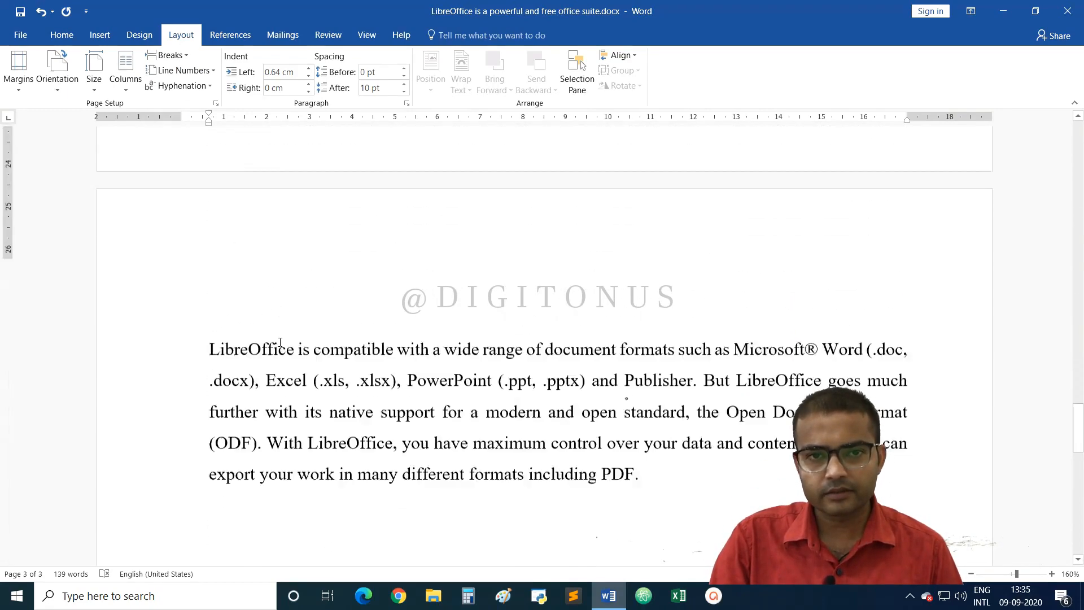
scroll(279, 342, "up", 15)
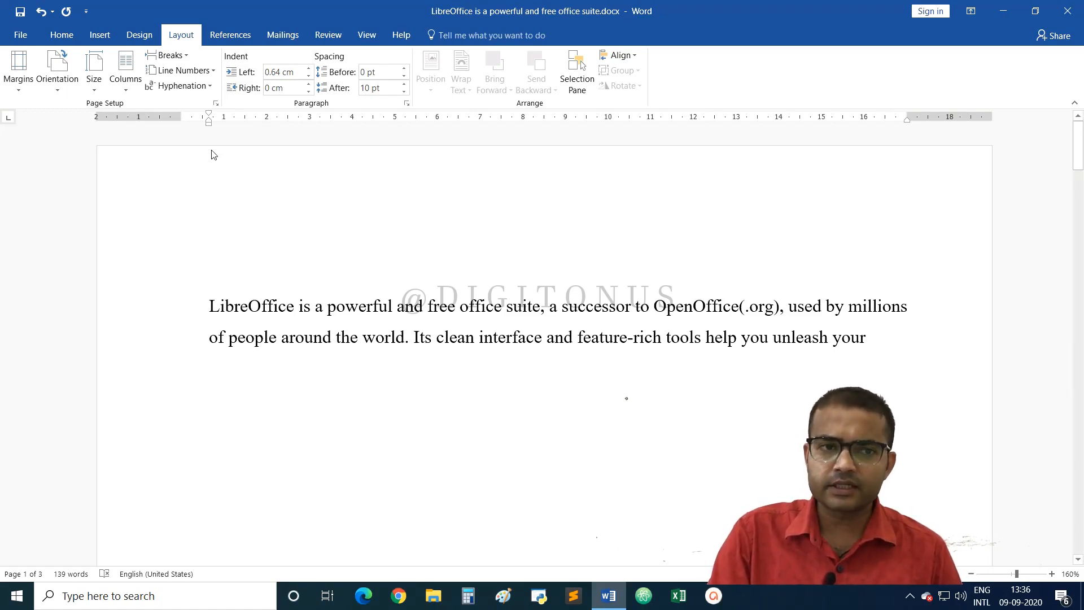
Browse the built-in header designs and add the Retrospect header to the document.
left_click(100, 35)
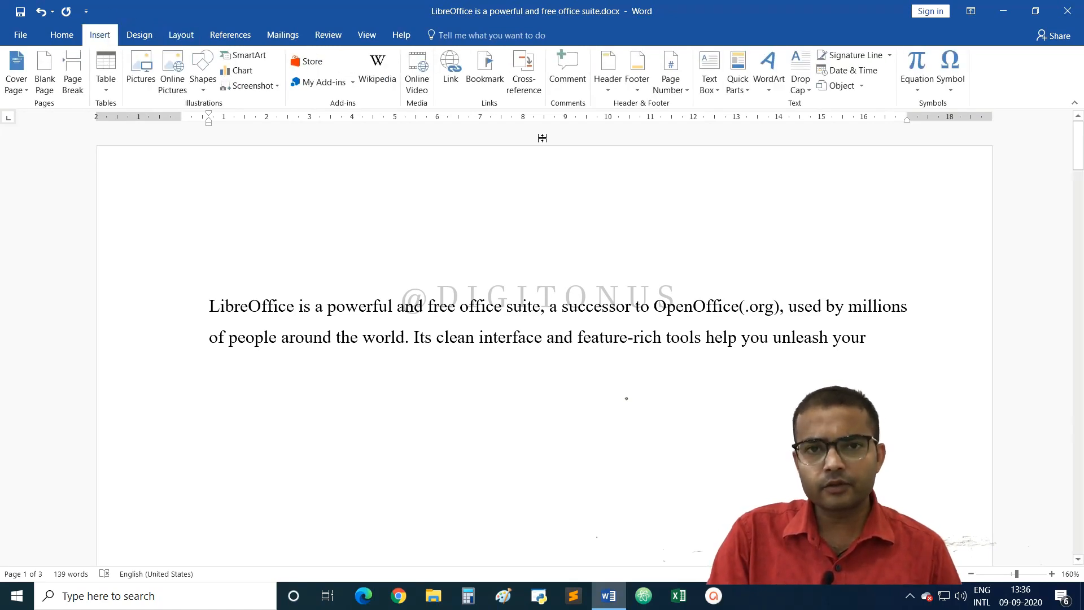
left_click(608, 89)
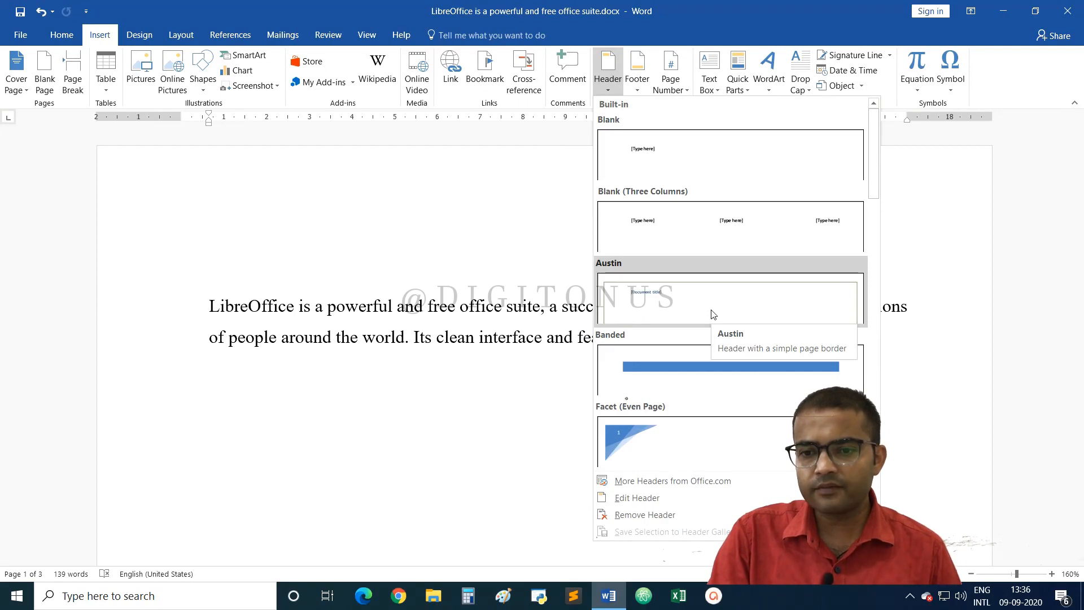
scroll(711, 315, "down", 3)
scroll(711, 314, "down", 2)
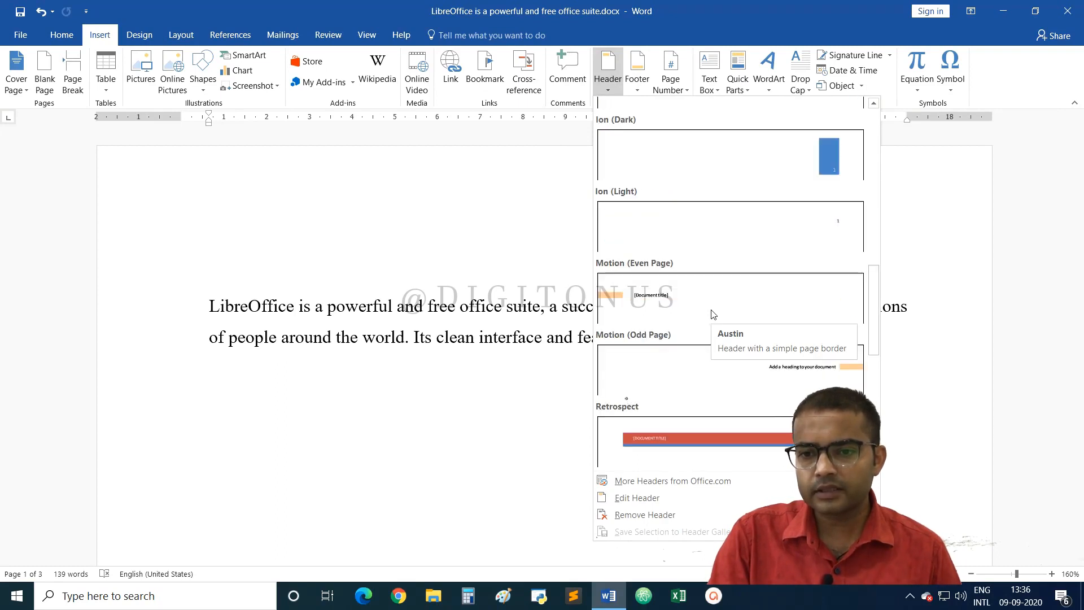
scroll(711, 314, "down", 3)
scroll(711, 315, "up", 8)
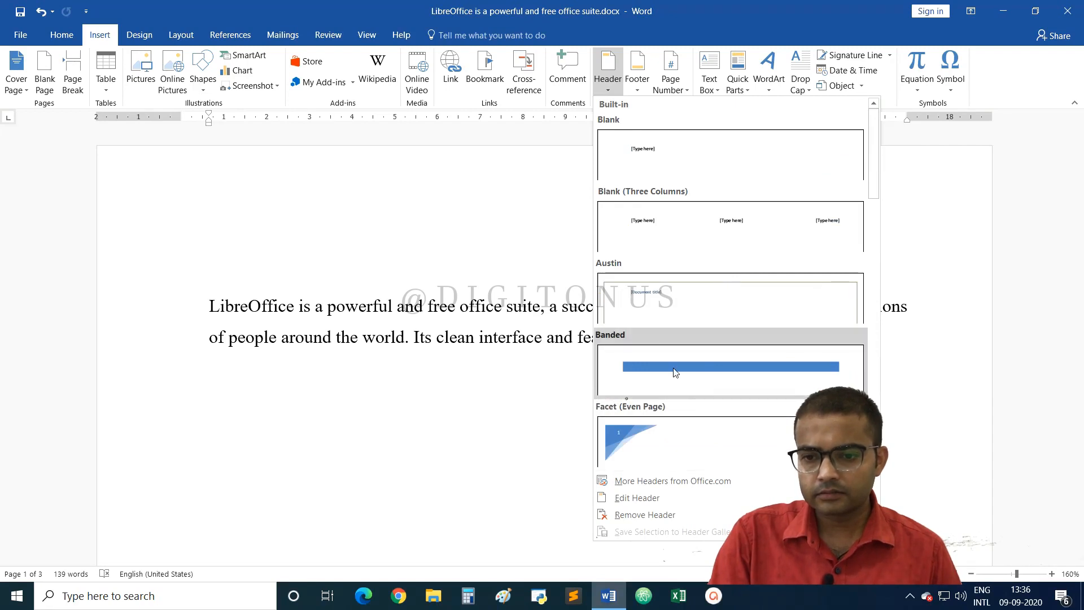
scroll(674, 371, "down", 8)
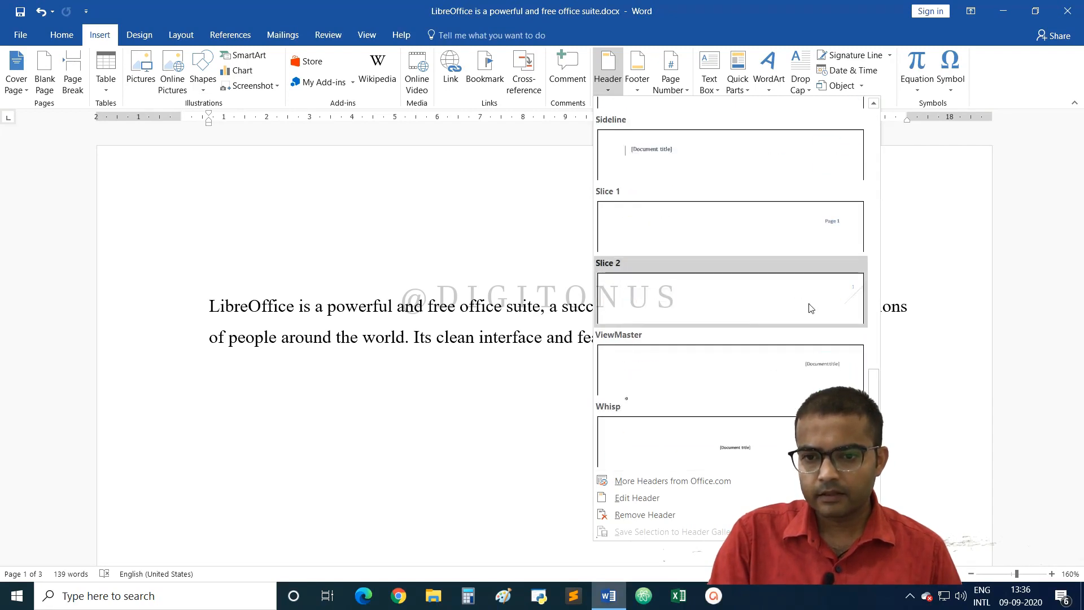
left_click_drag(873, 395, 874, 320)
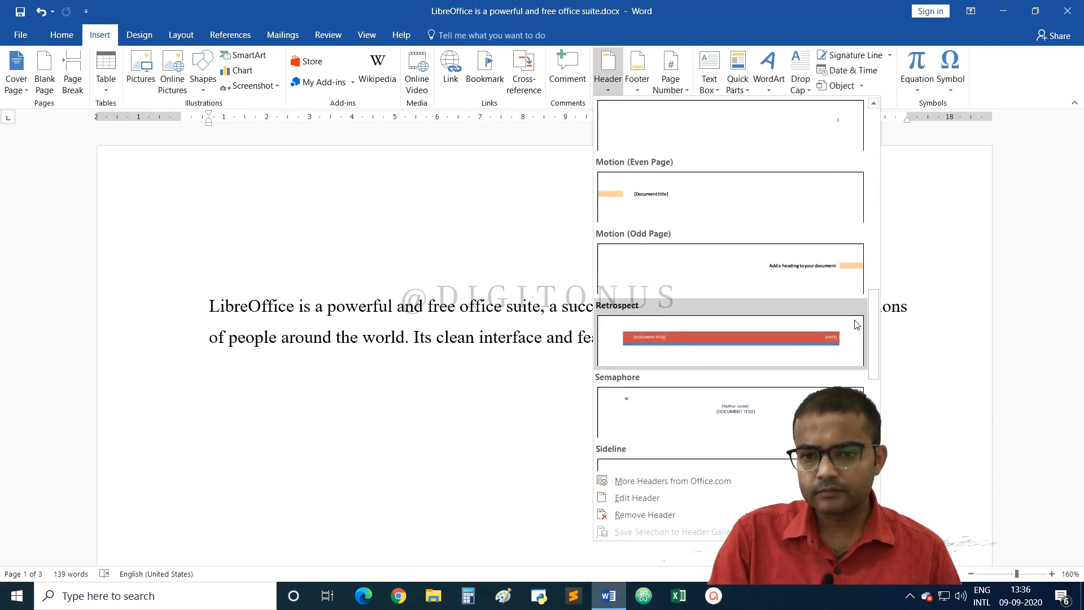
left_click(791, 335)
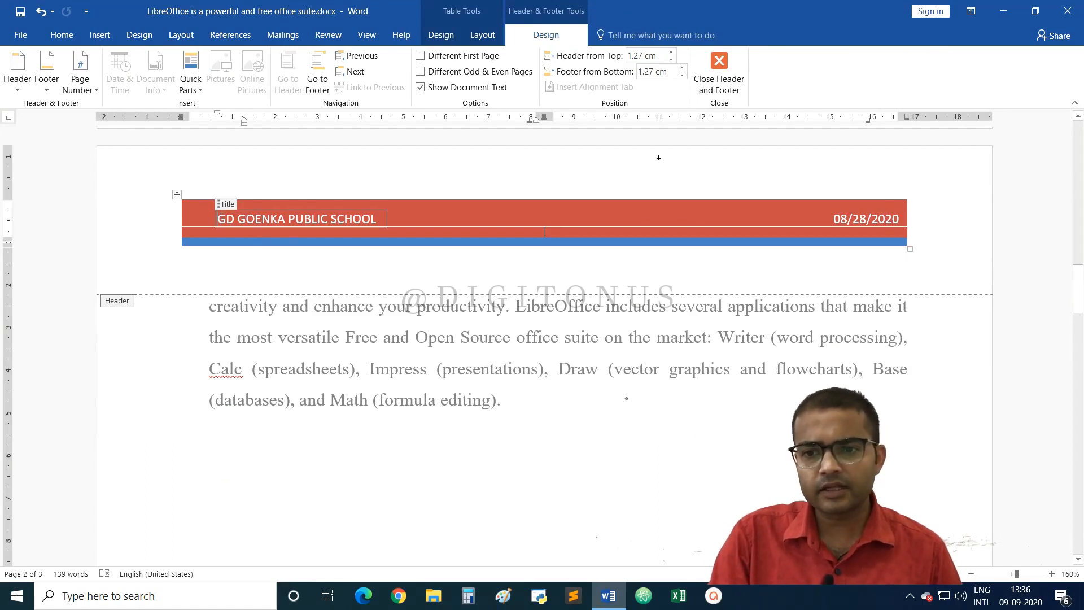
Set the date in the page header to 09/09/2020.
left_click(872, 212)
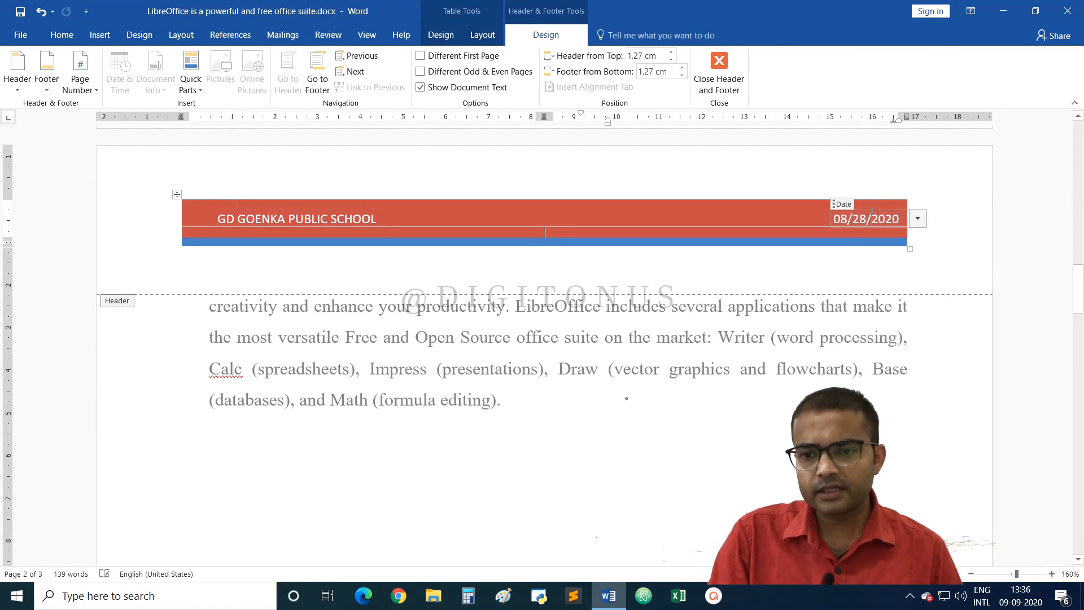
left_click(917, 219)
left_click(918, 235)
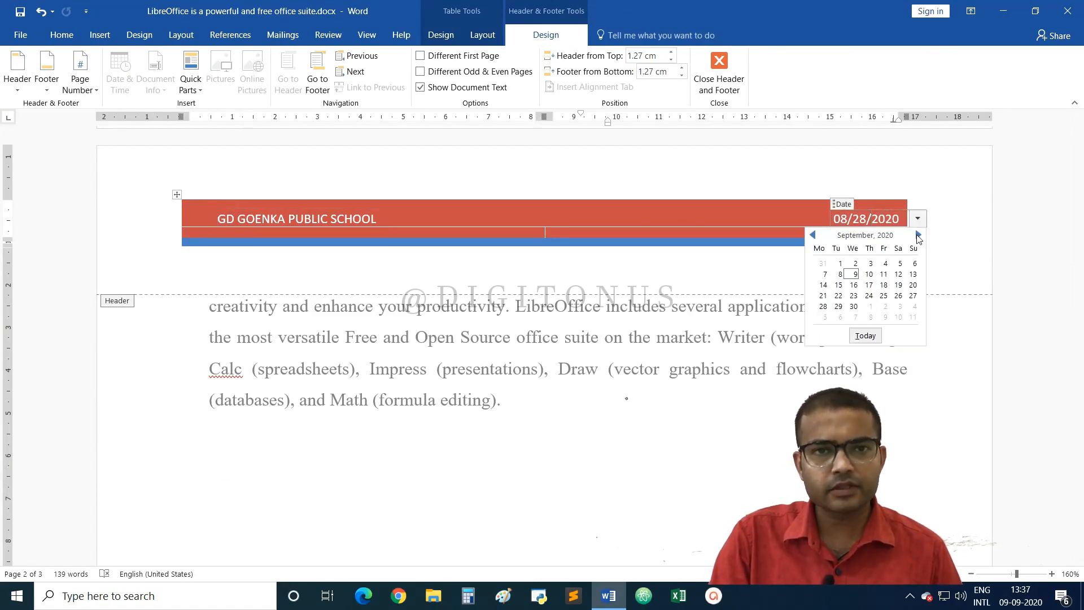
left_click(854, 273)
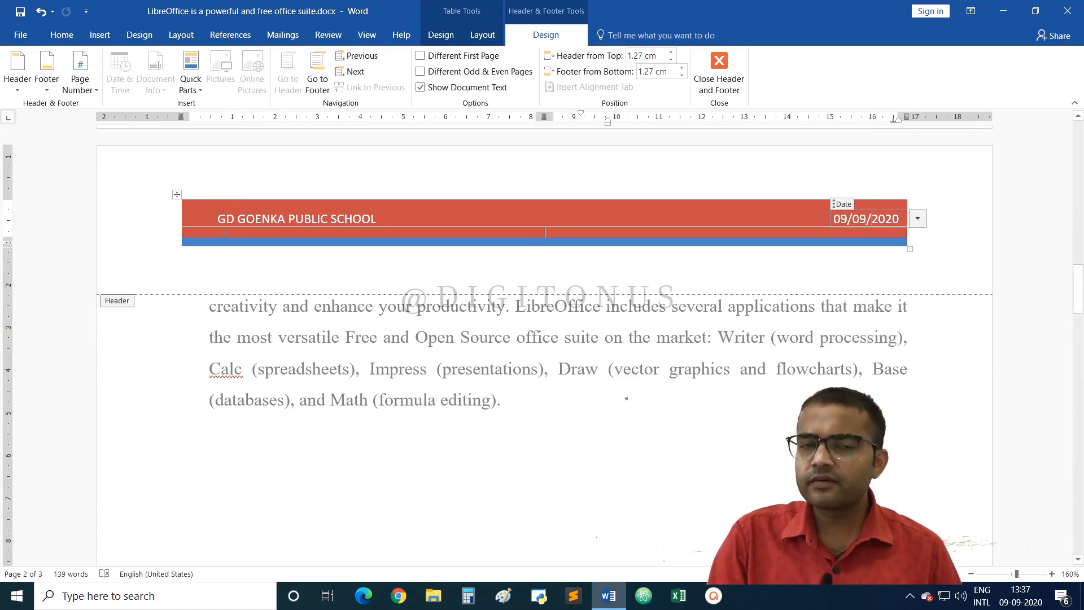
Replace the title in the page header with "DIGITONUS DOCUMENT" and return to the body text.
left_click(269, 220)
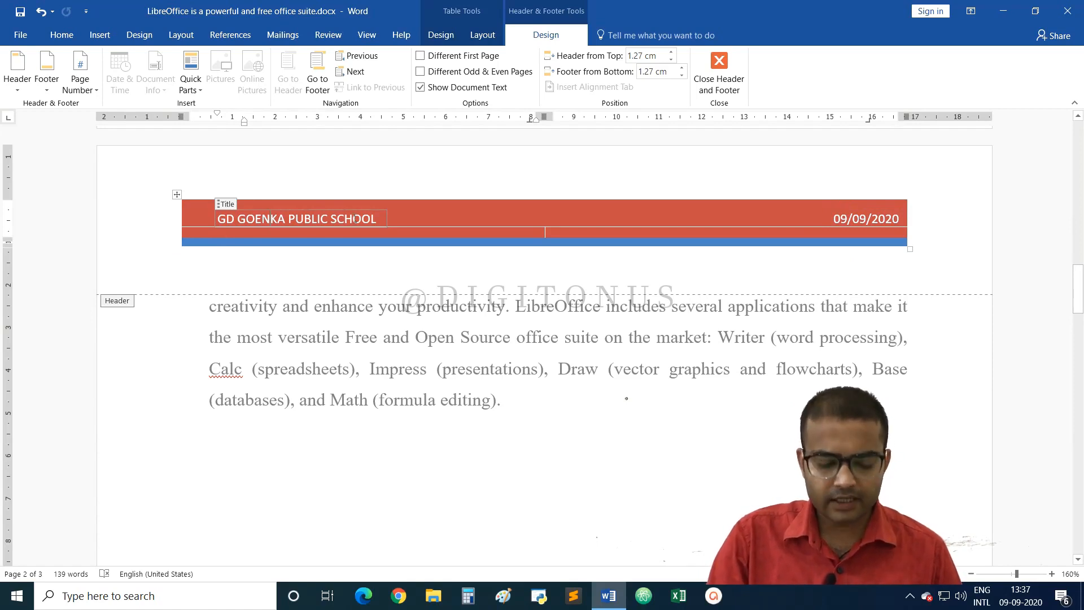
left_click_drag(381, 220, 208, 223)
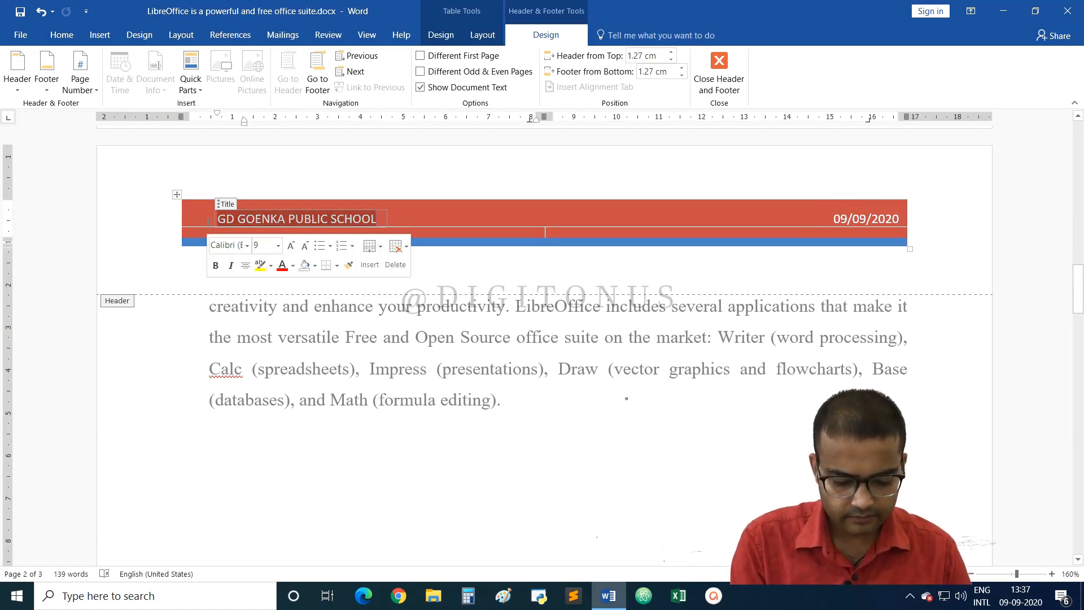
type("DI")
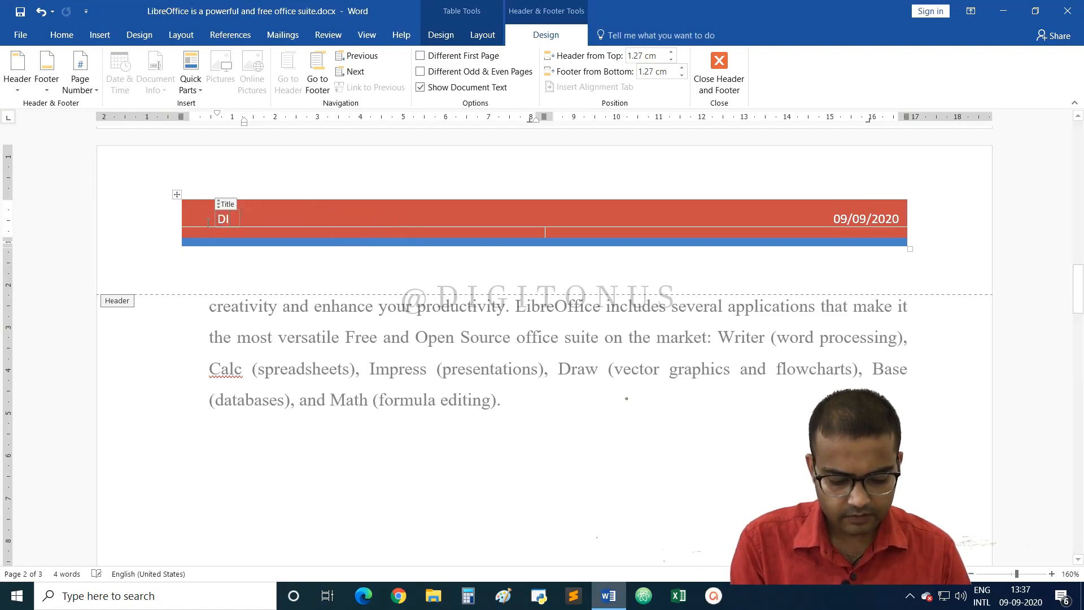
type("GITONUS DOCUMENT")
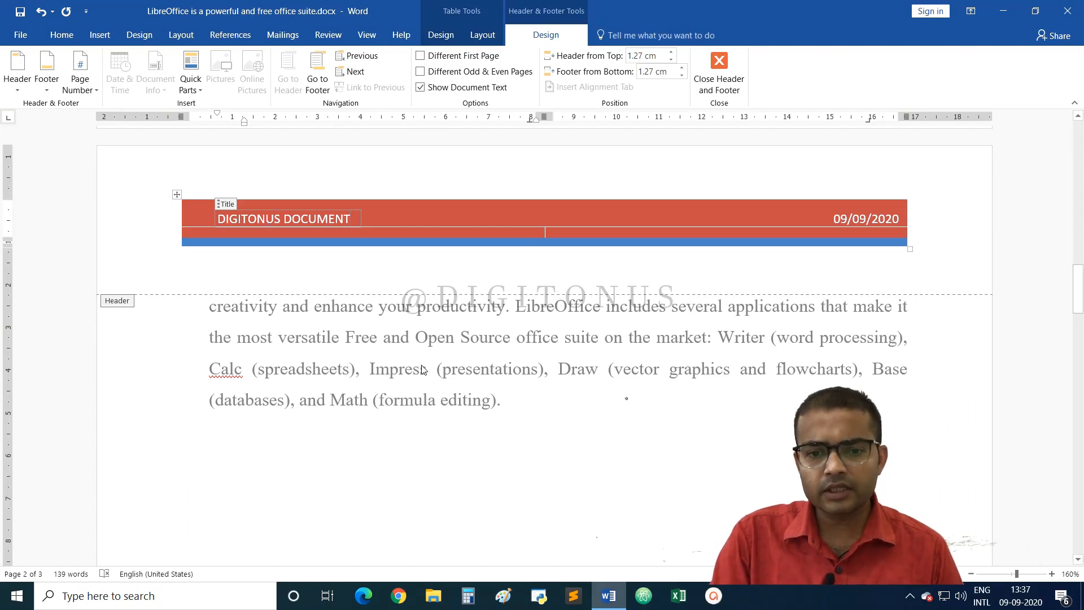
scroll(520, 423, "down", 1)
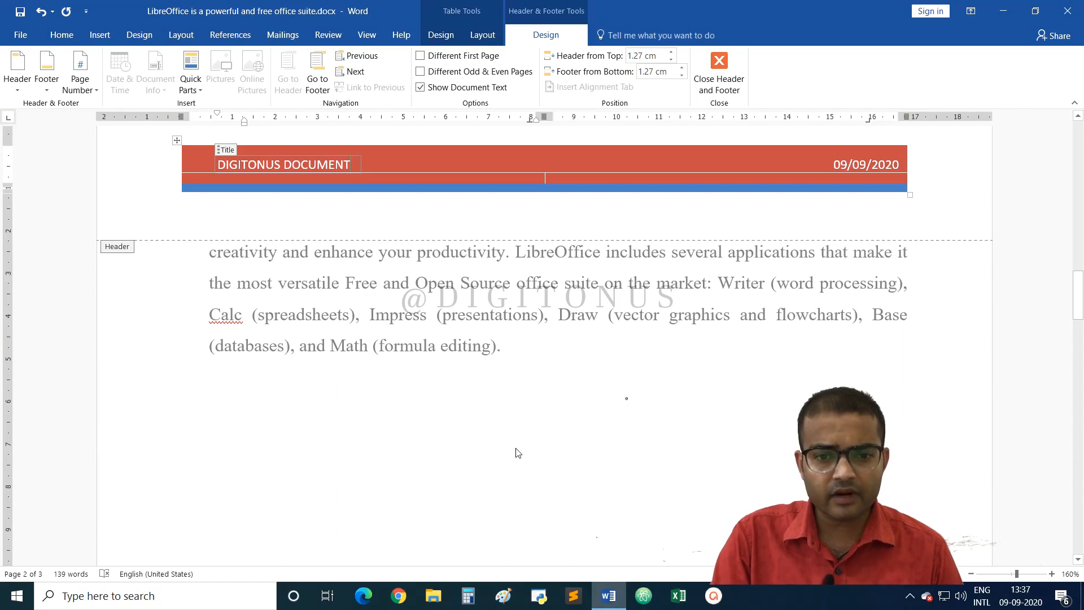
double_click(498, 411)
Look through all pages of the document to examine the title and date in each page's header.
scroll(499, 406, "up", 2)
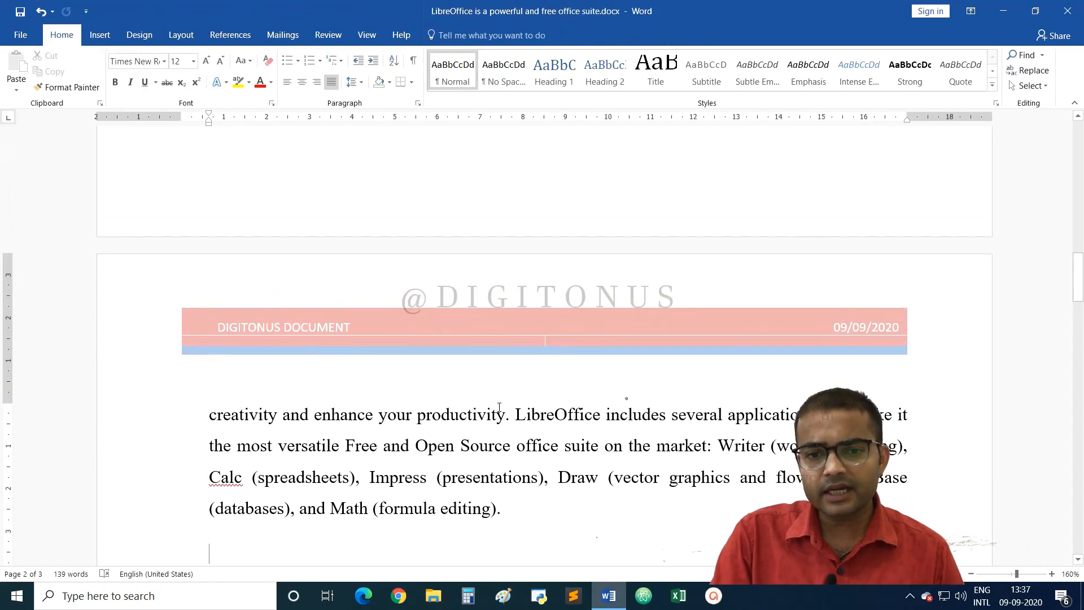
scroll(499, 407, "up", 5)
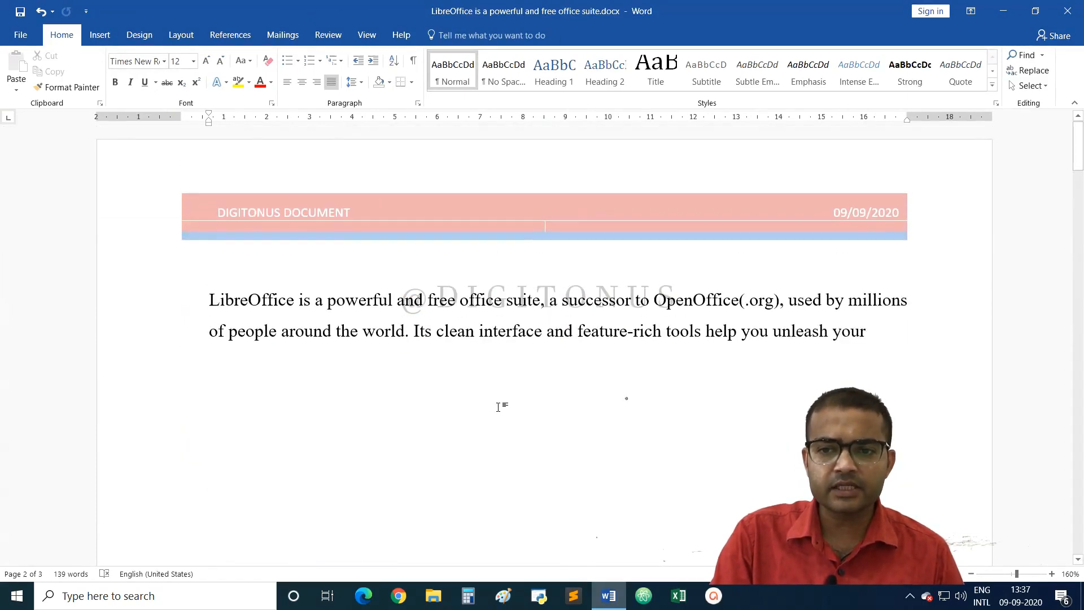
scroll(498, 407, "down", 5)
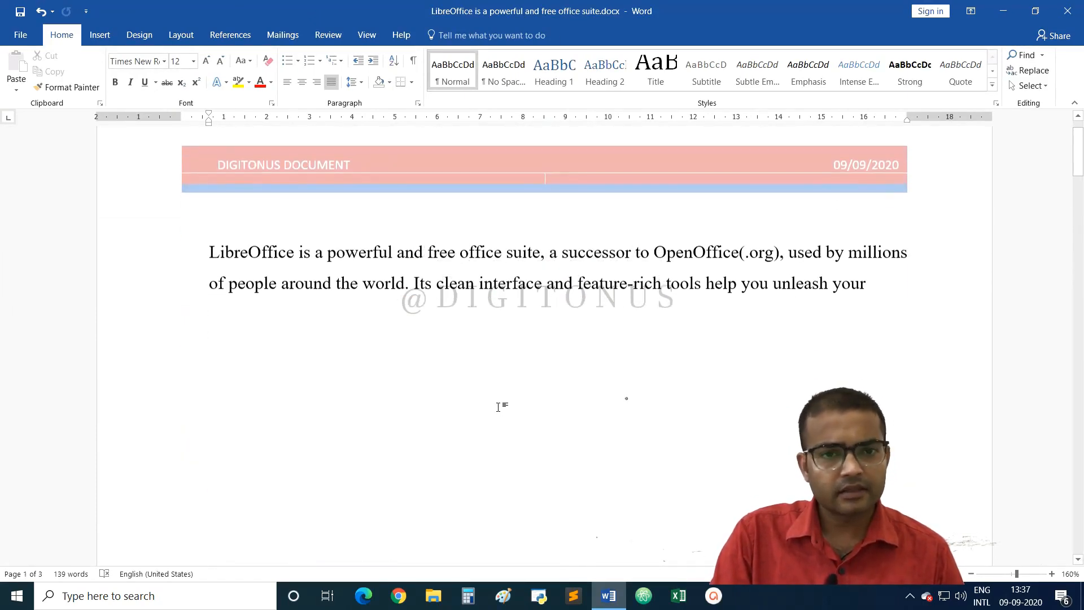
scroll(498, 407, "up", 5)
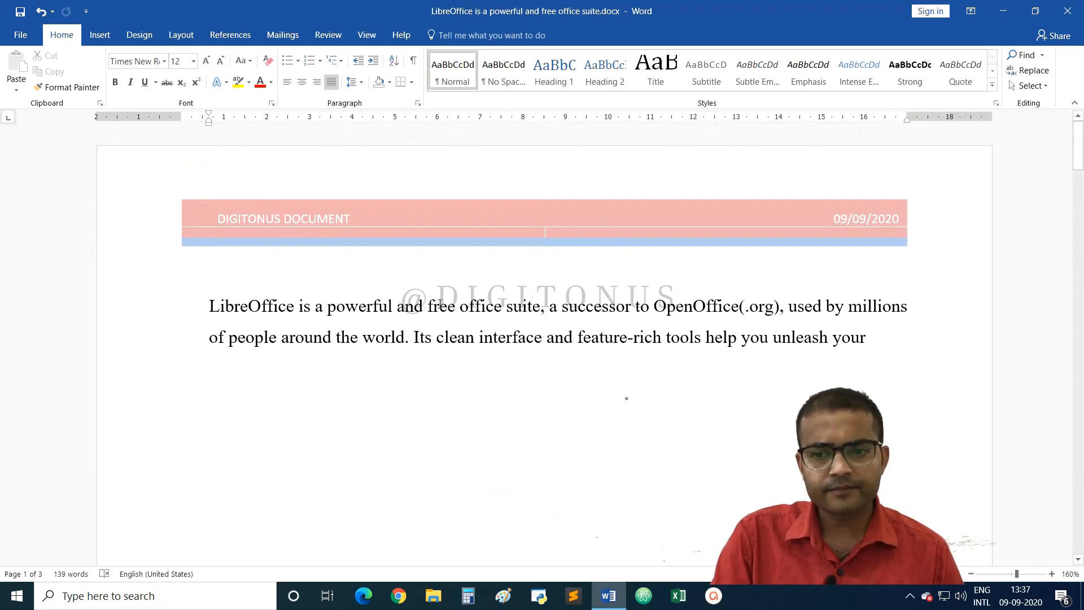
scroll(723, 356, "down", 10)
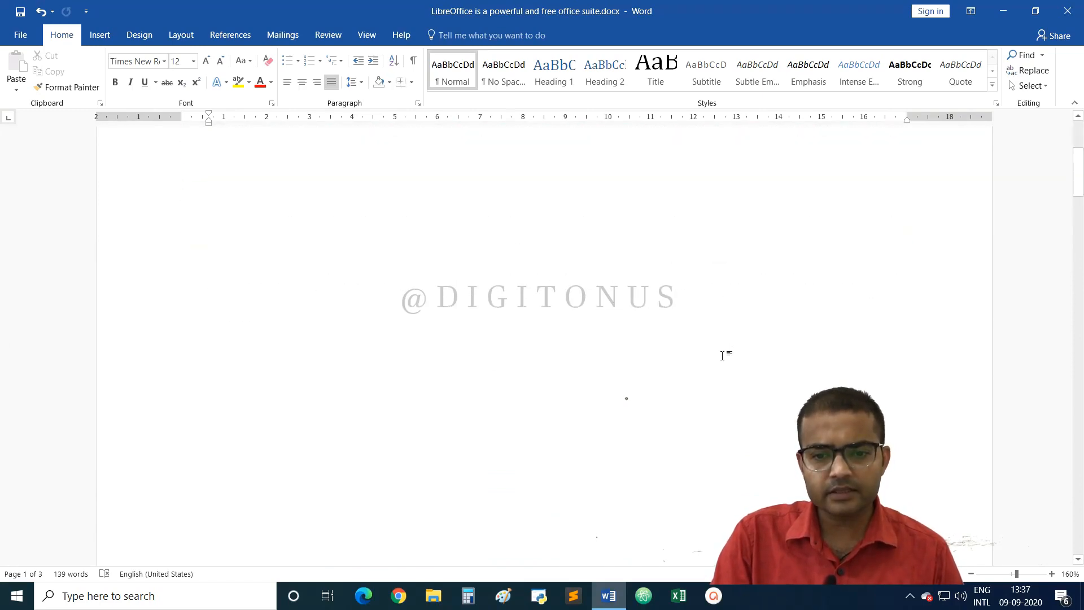
scroll(724, 359, "down", 2)
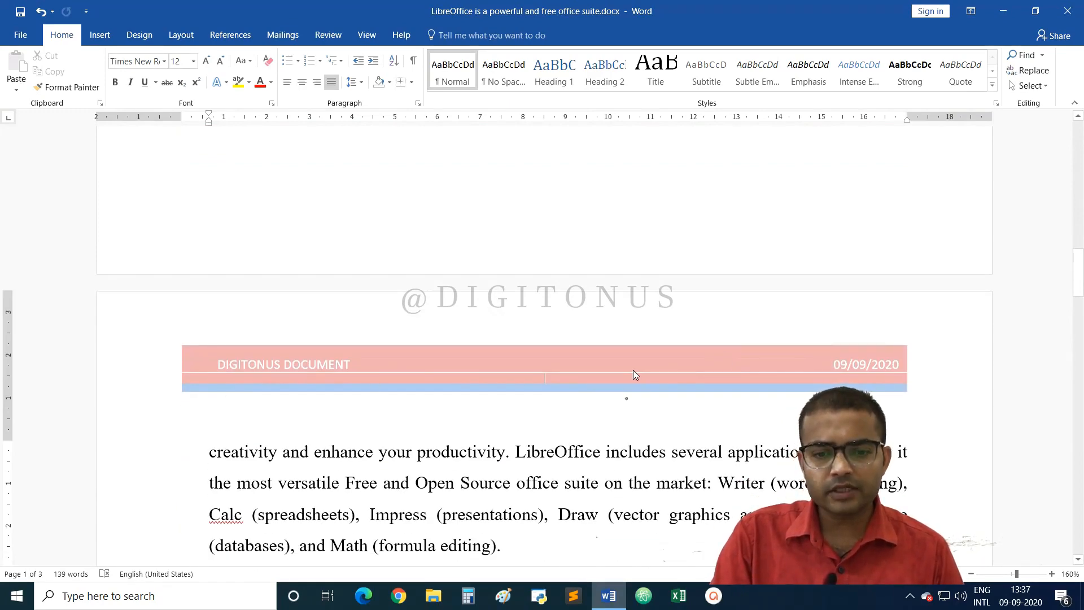
scroll(634, 373, "down", 15)
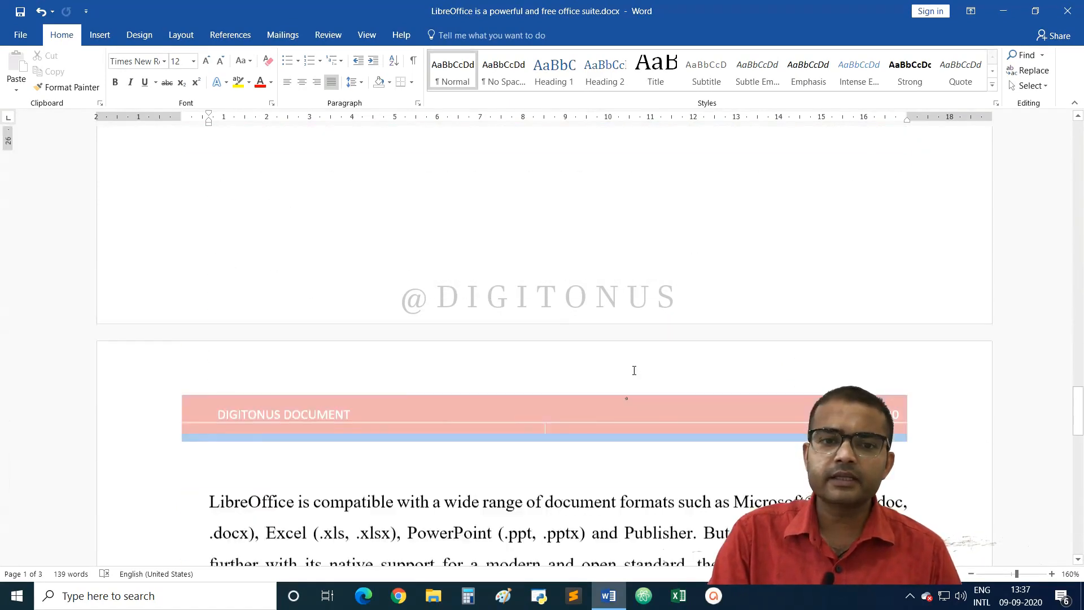
scroll(634, 370, "down", 3)
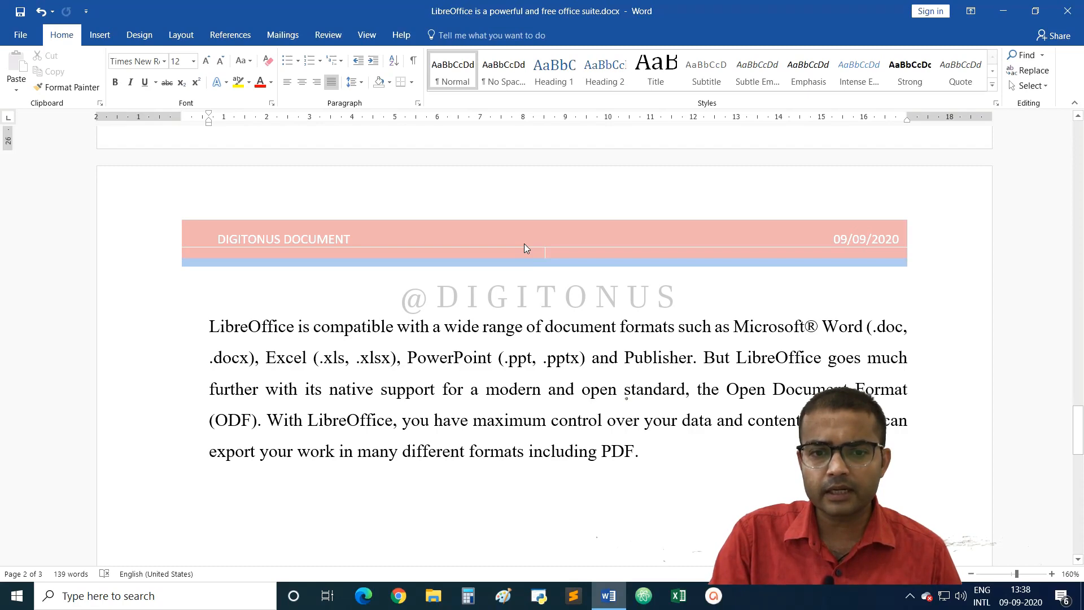
Extend the header title on the third page to read "DIGITONUS DOCUMENT UNIT – III CLASS - IX".
double_click(472, 240)
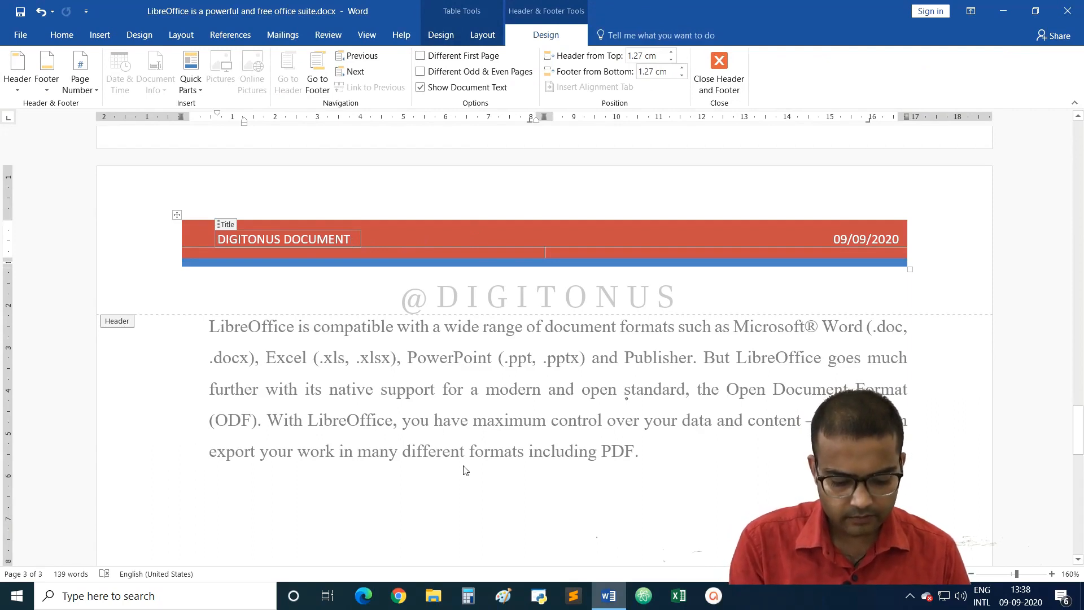
type("U")
key("BackSpace")
type("U")
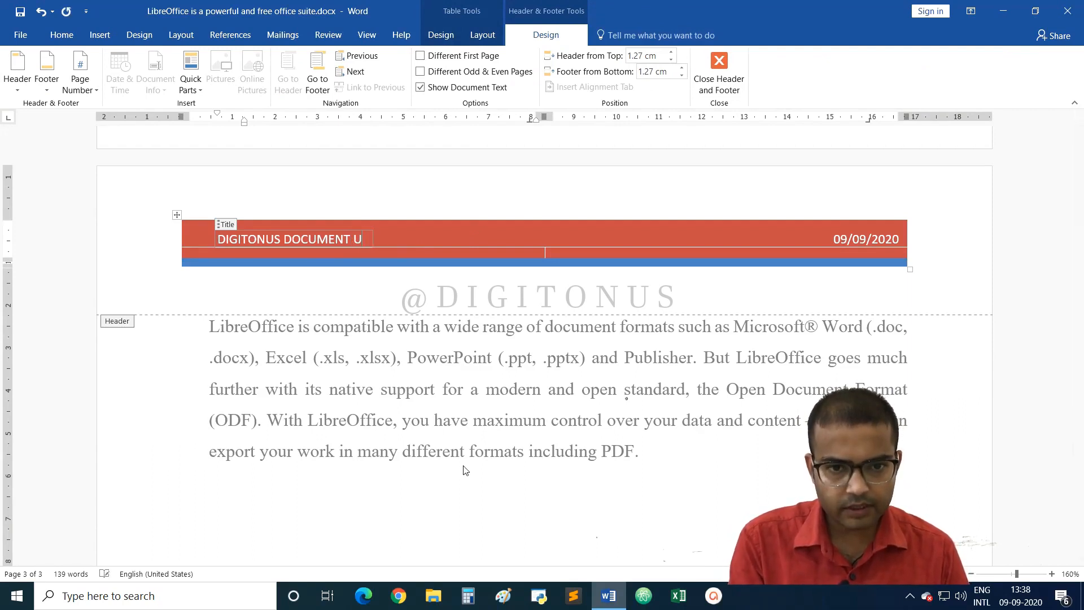
type("NIT - III")
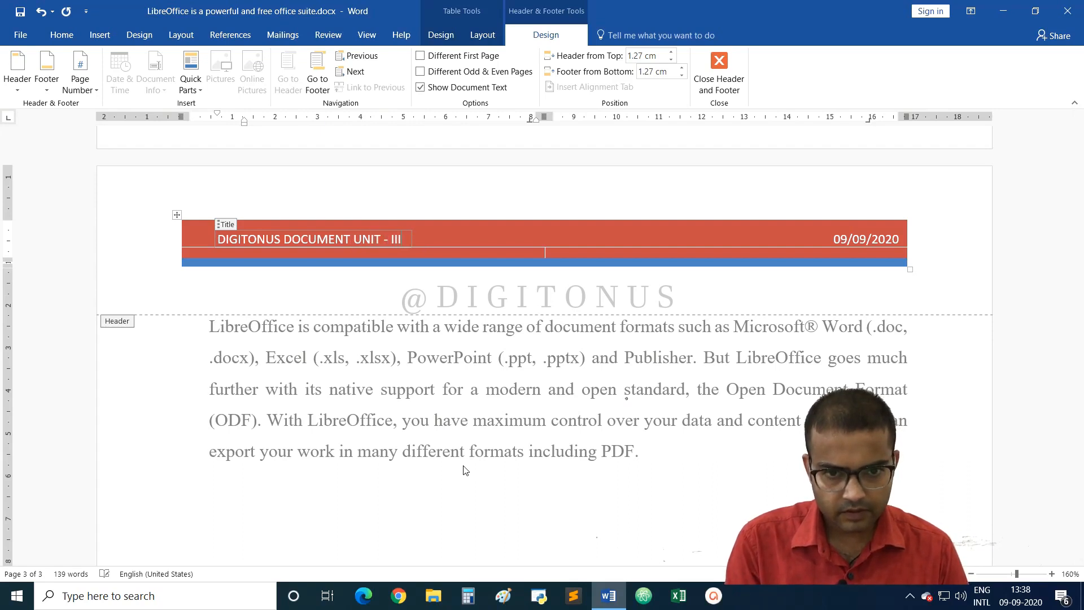
type(" CLAS")
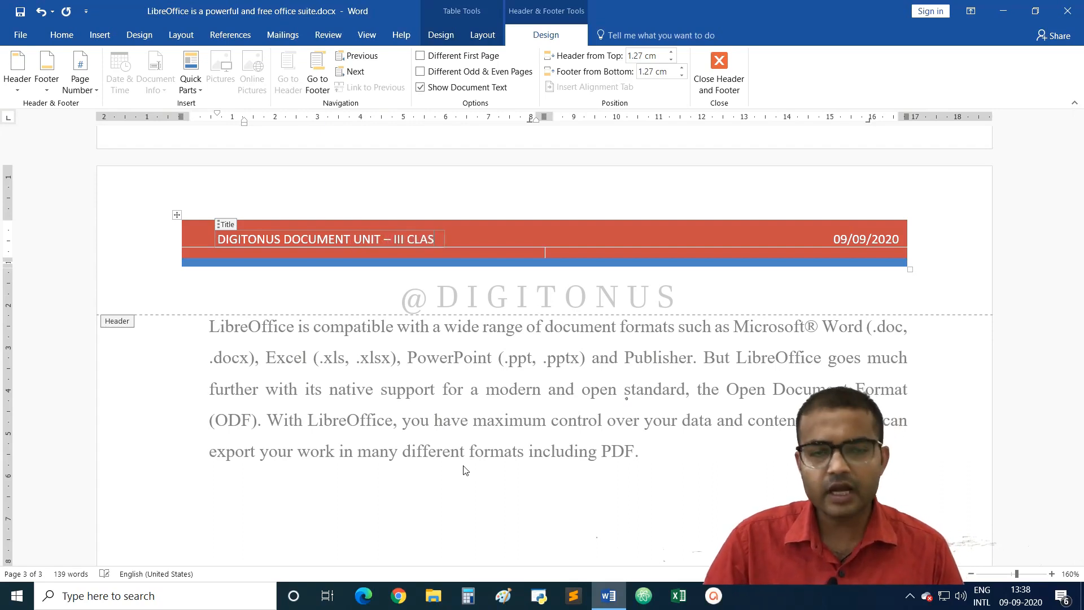
type("S - IX")
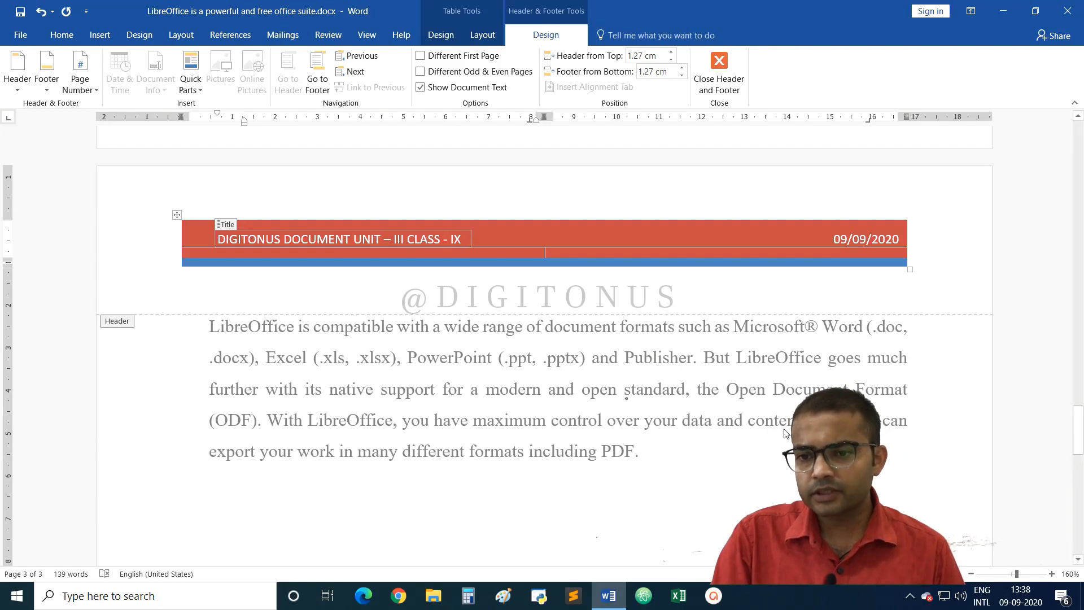
Set the header date to 09/10/2020, return to the body text and check the header on each page.
left_click(879, 237)
left_click(916, 239)
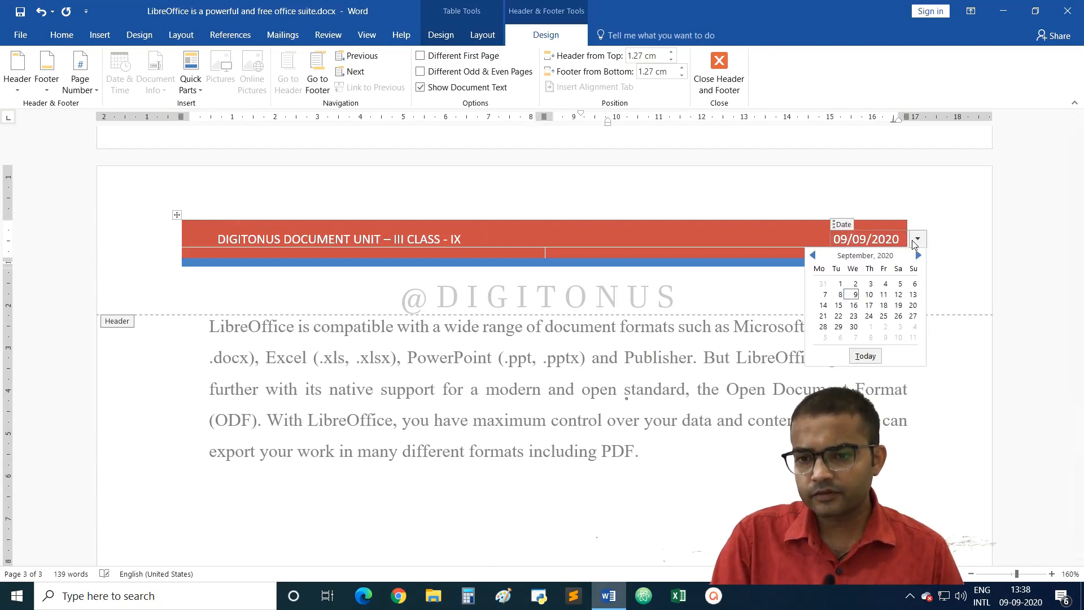
left_click(870, 295)
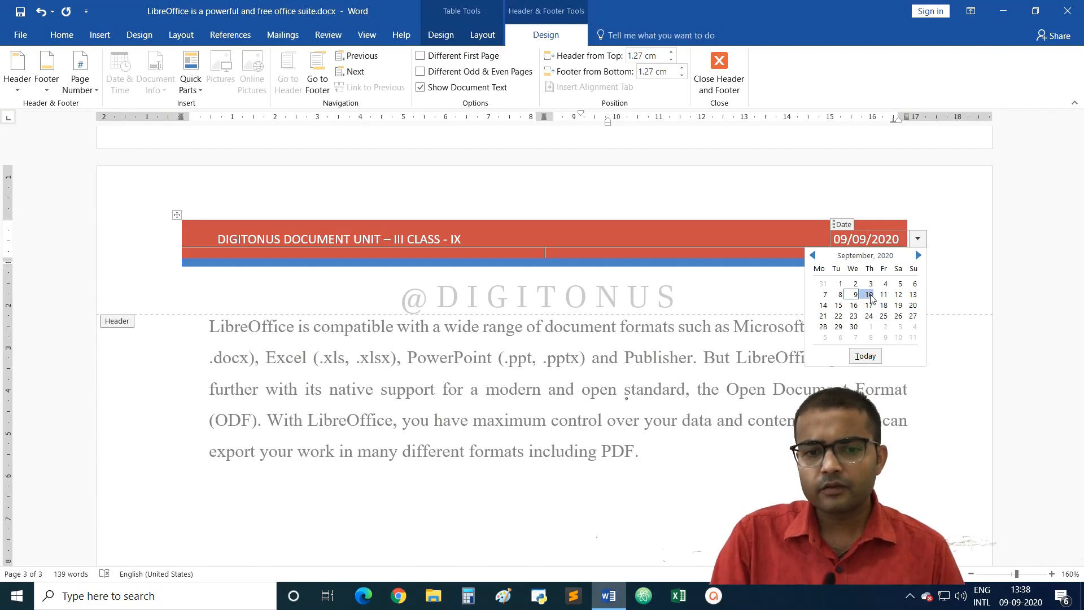
double_click(723, 495)
scroll(649, 368, "up", 2)
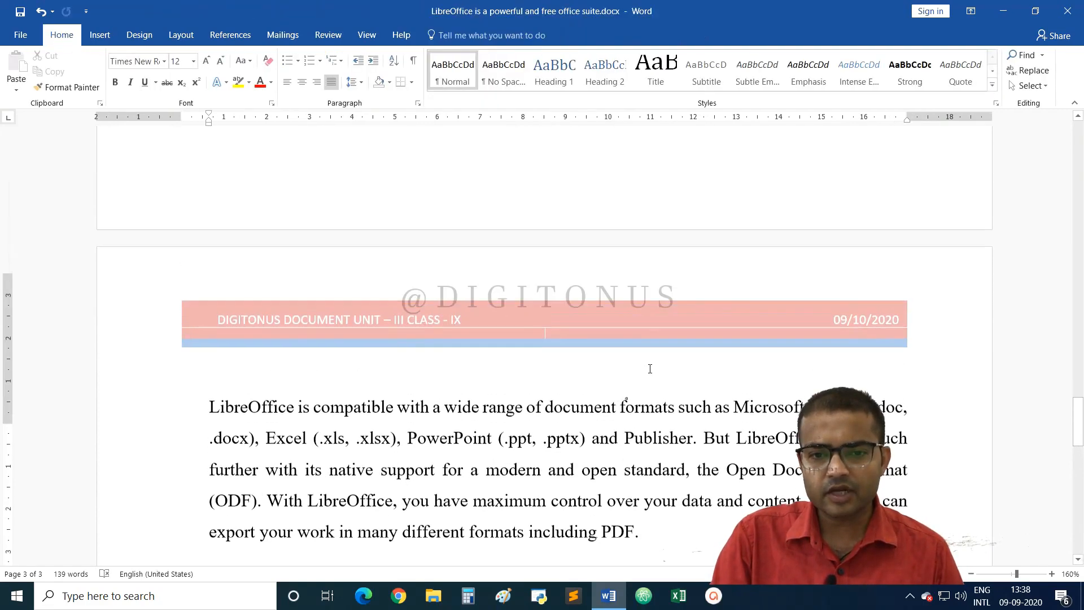
scroll(649, 368, "up", 5)
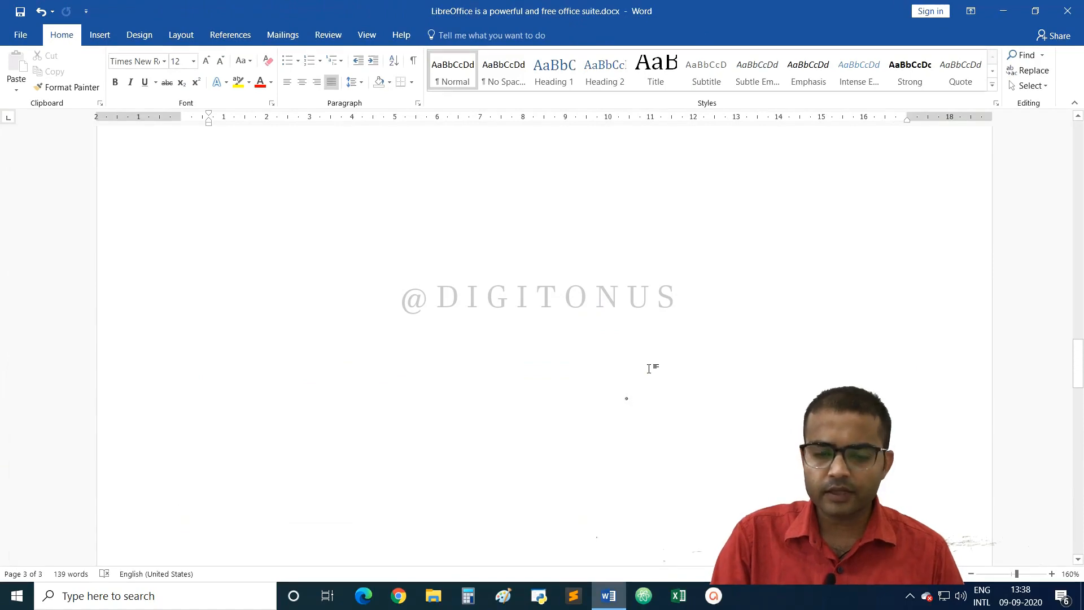
scroll(649, 368, "up", 7)
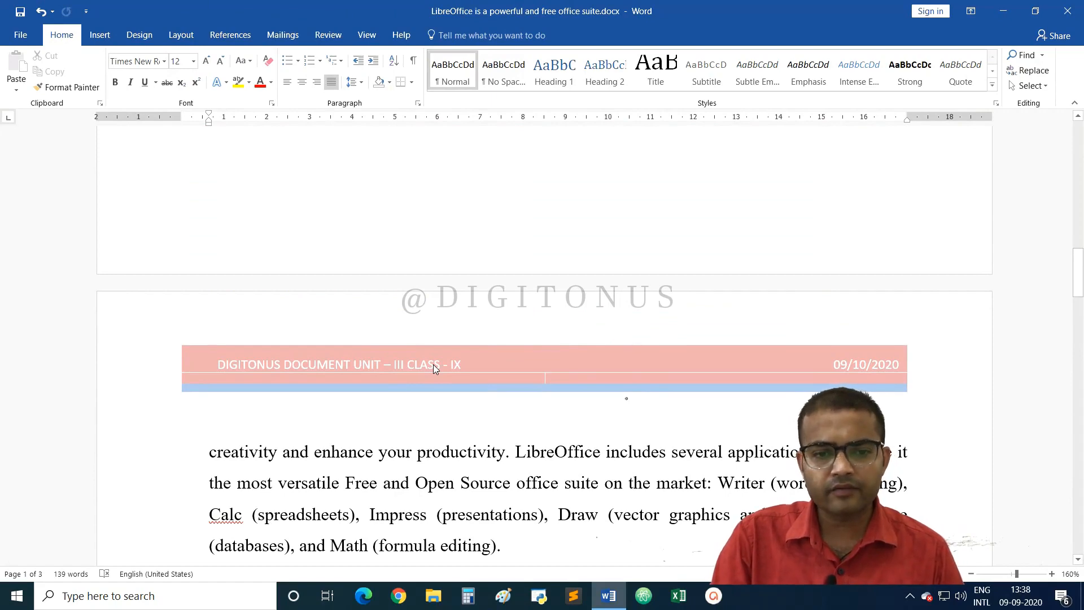
scroll(432, 364, "up", 12)
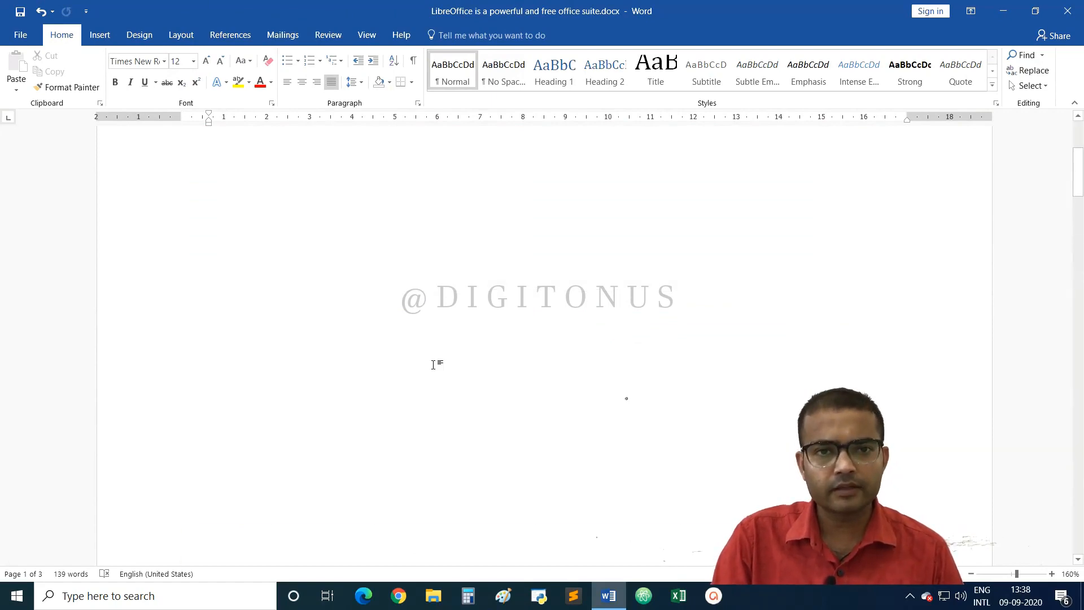
scroll(435, 364, "up", 1)
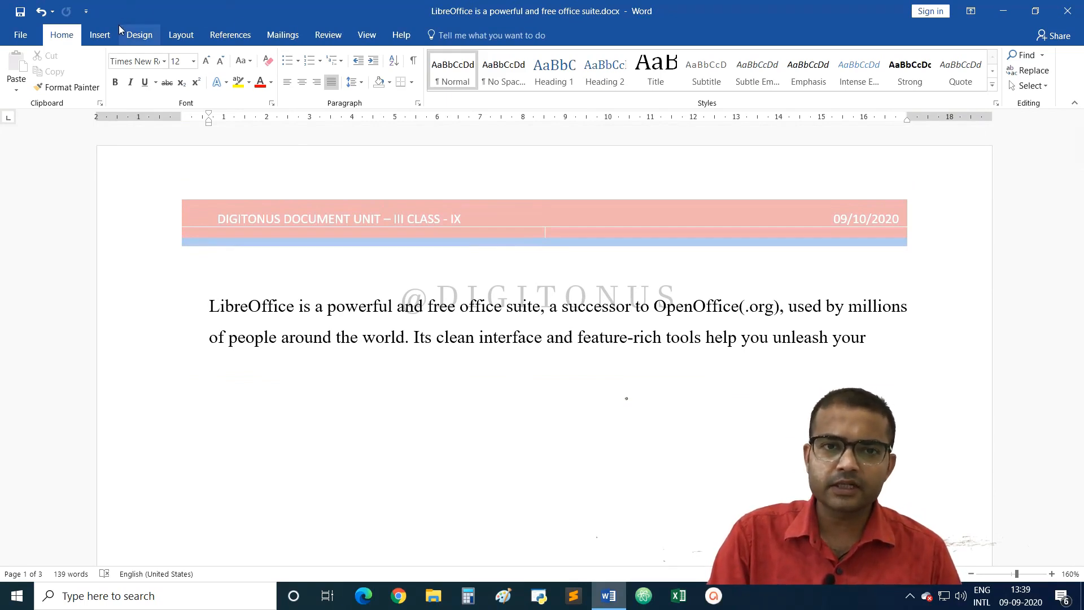
Add the built-in Integral footer to the document, return to the body text and check the footer on the pages.
left_click(97, 36)
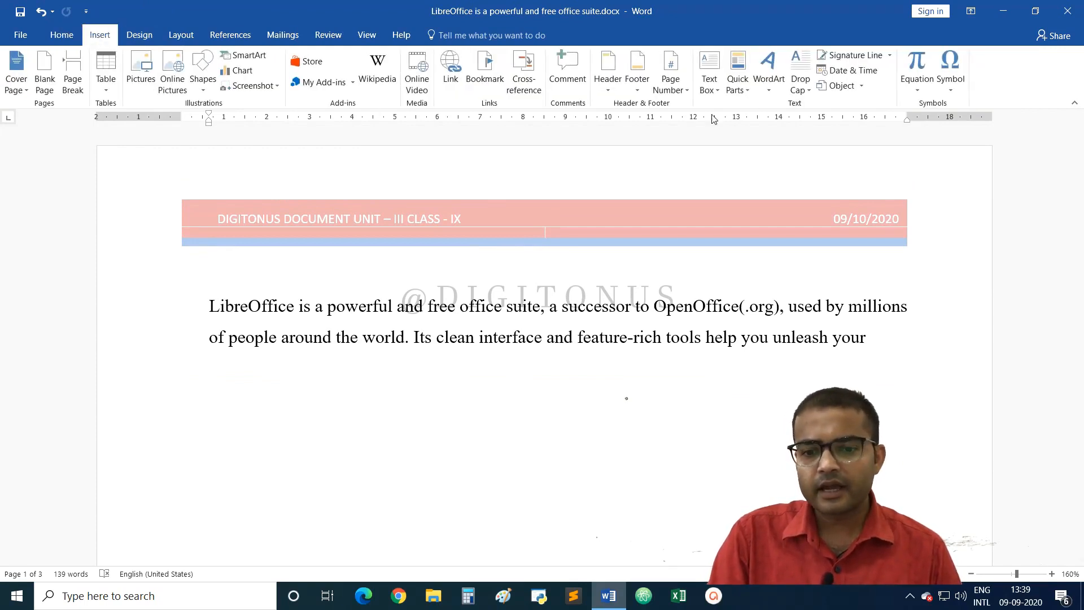
left_click(643, 89)
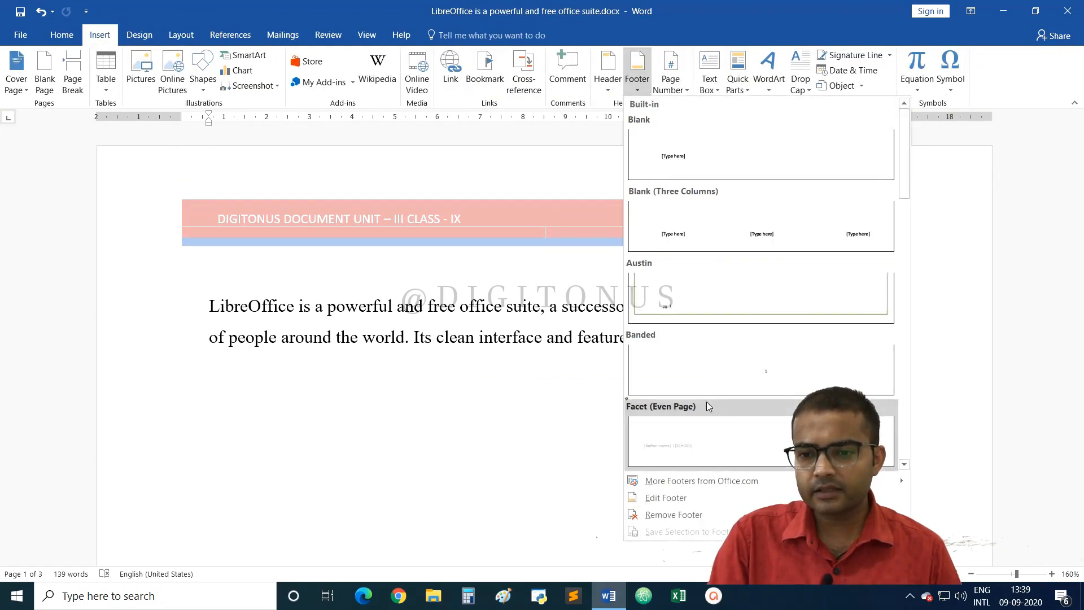
scroll(734, 363, "down", 2)
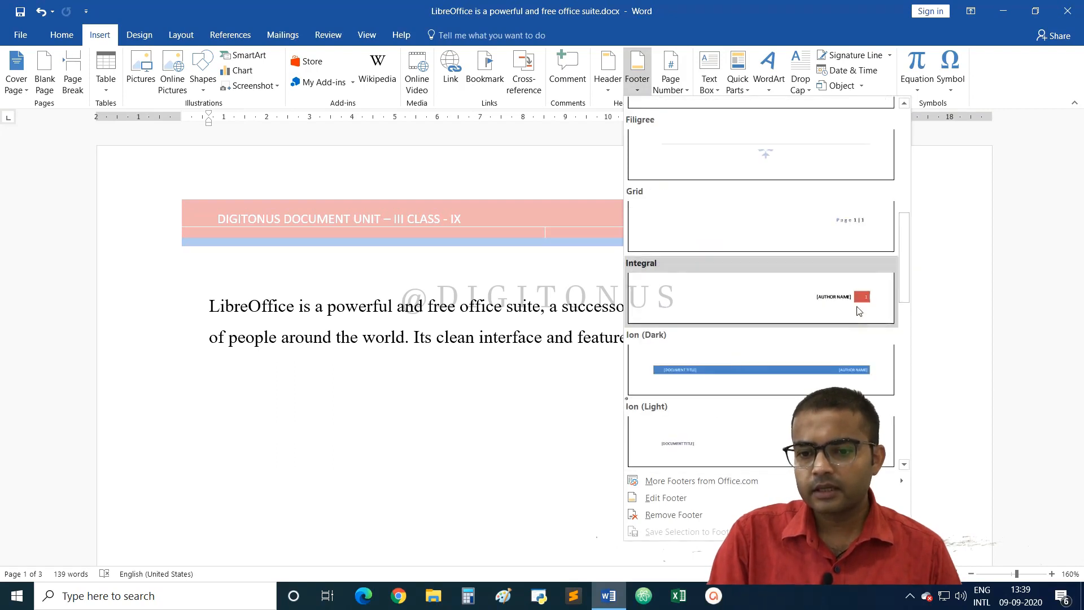
left_click(858, 291)
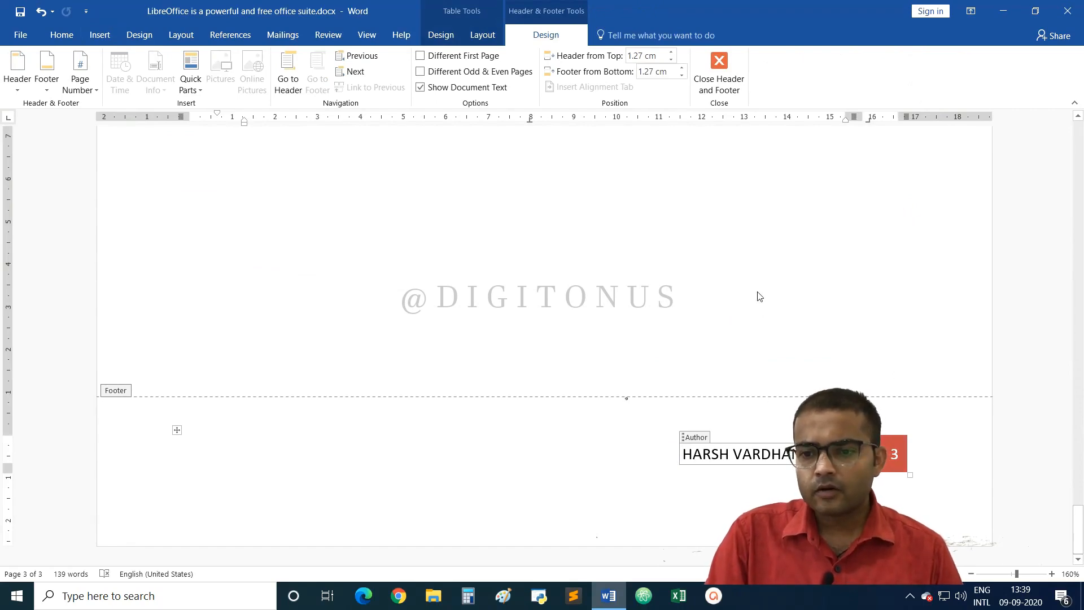
scroll(759, 296, "up", 20)
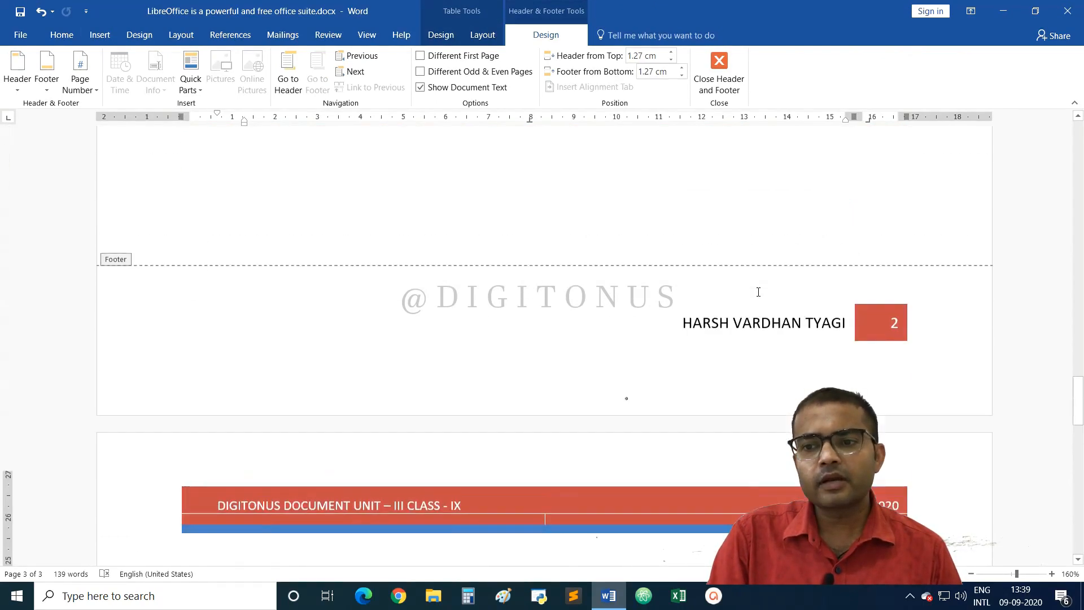
scroll(760, 296, "up", 15)
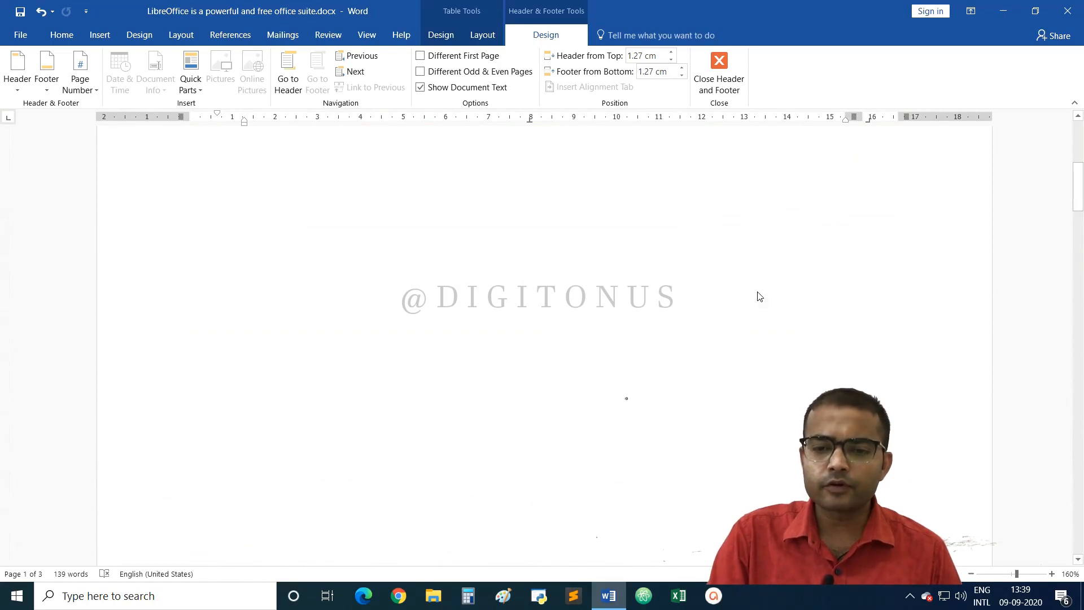
double_click(734, 398)
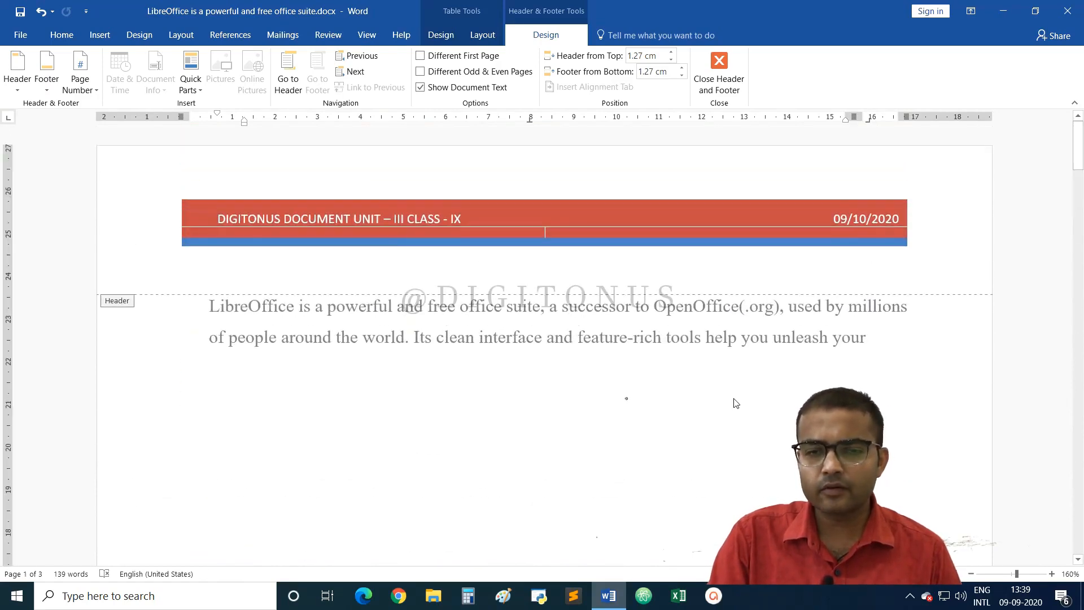
scroll(733, 399, "down", 4)
scroll(734, 398, "up", 4)
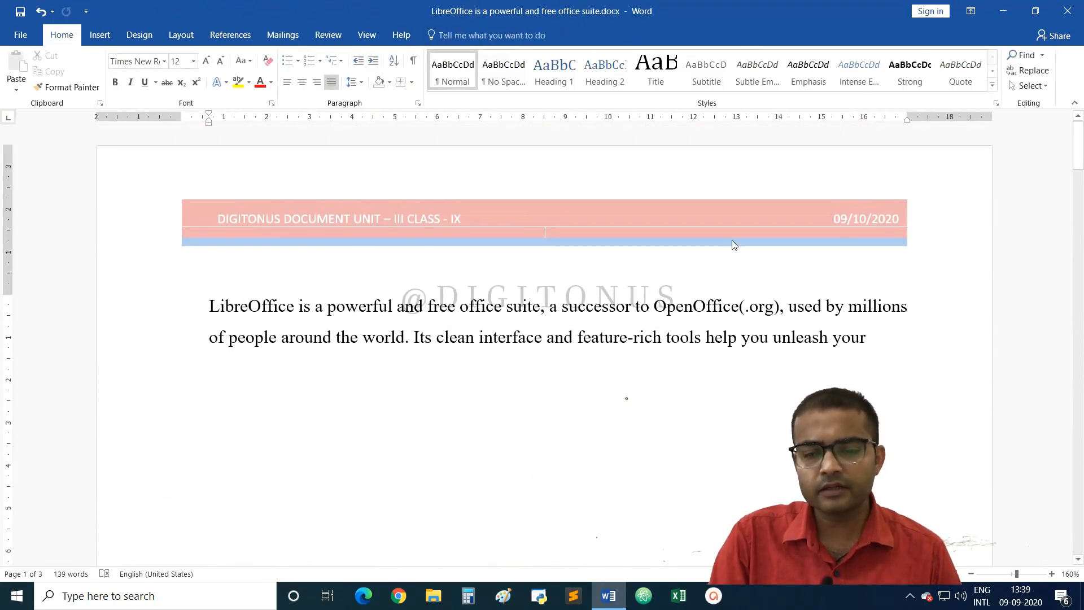
scroll(733, 243, "down", 15)
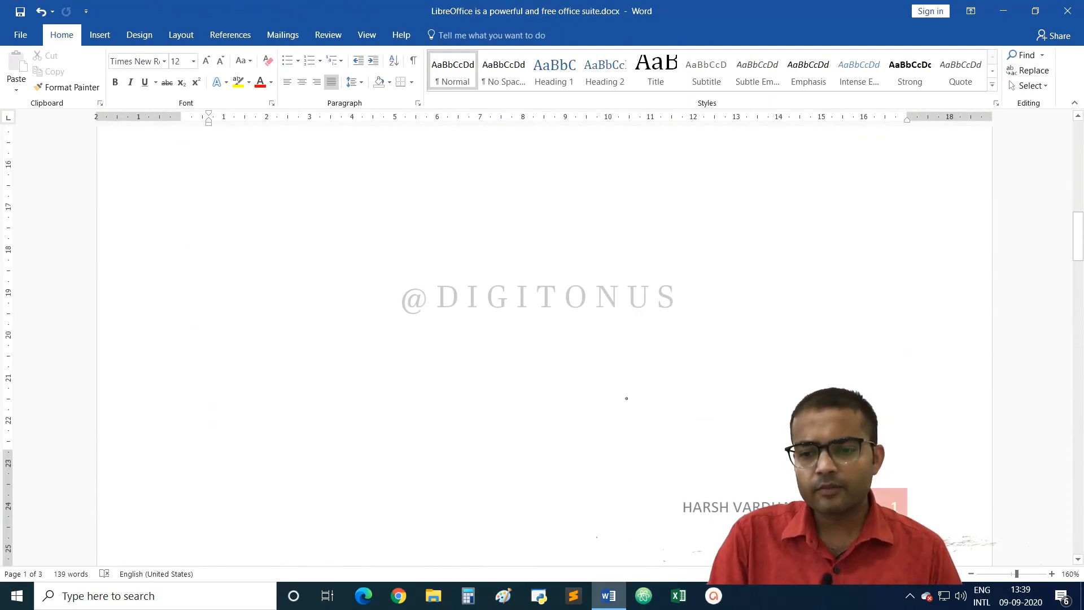
scroll(755, 504, "down", 5)
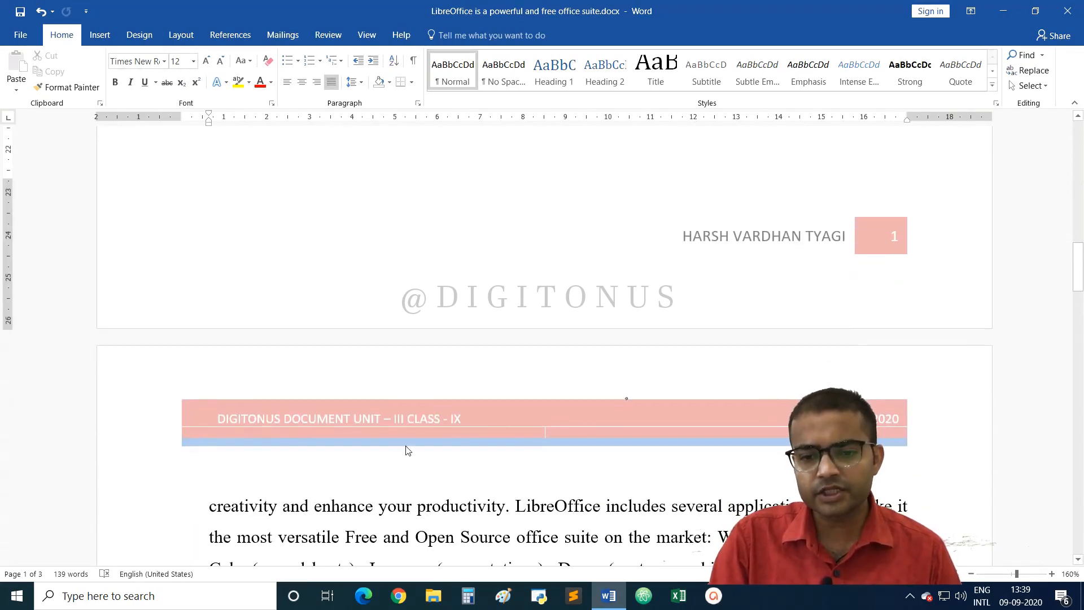
Look through the remaining pages to check the footer and page number on each, and return to the first page.
scroll(638, 412, "down", 15)
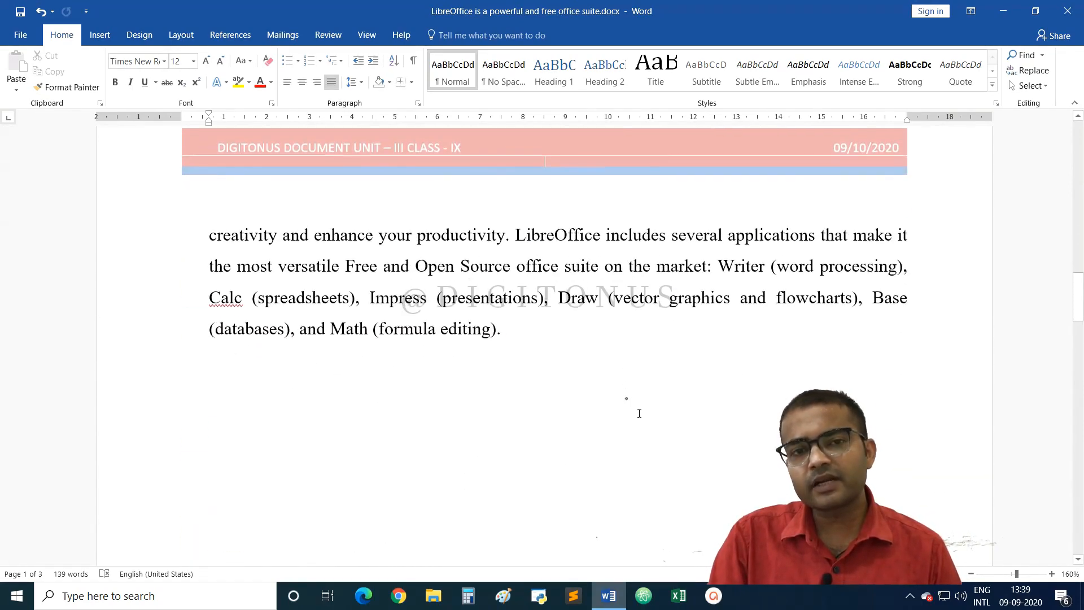
scroll(759, 479, "down", 1)
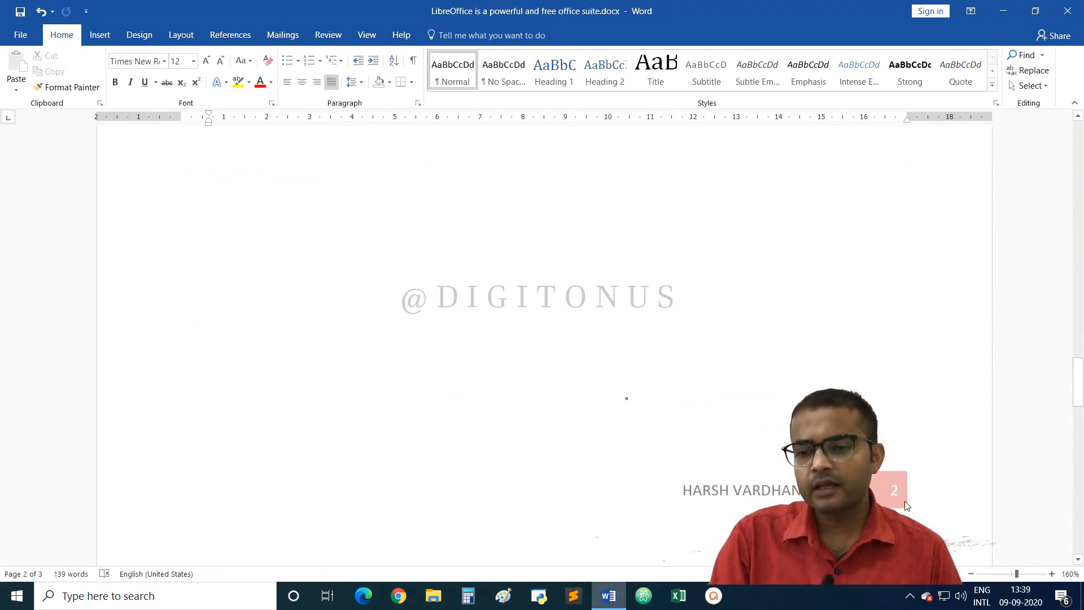
scroll(878, 501, "down", 5)
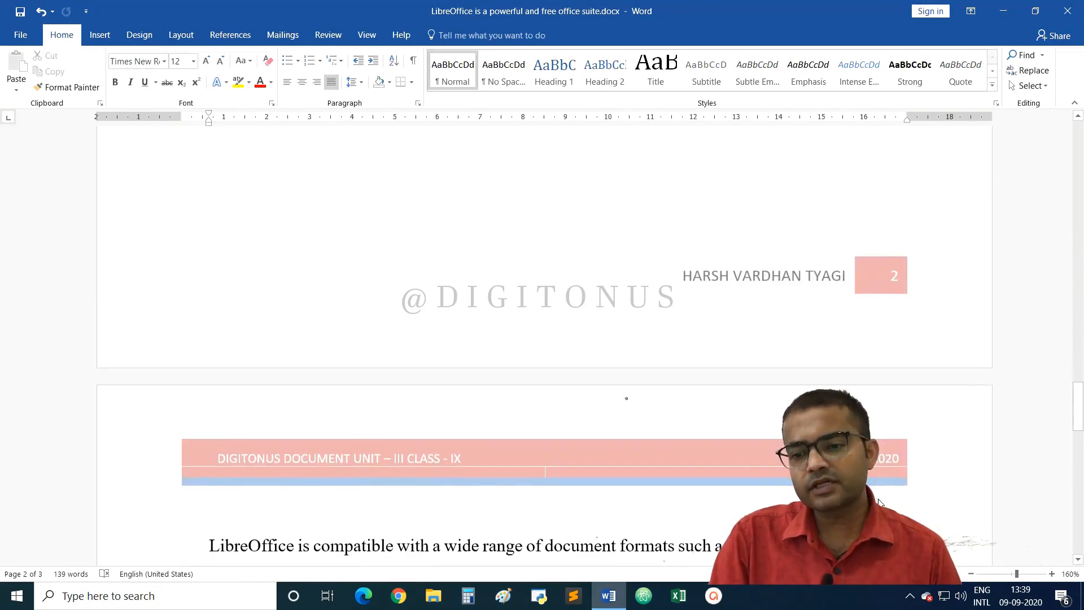
scroll(879, 499, "down", 10)
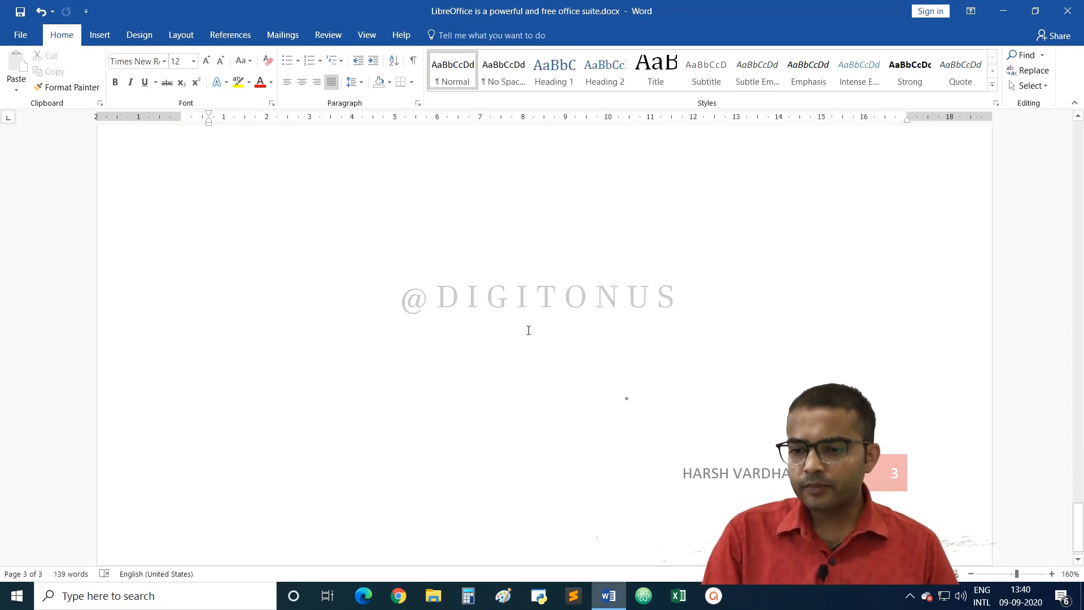
left_click_drag(1079, 515, 1082, 78)
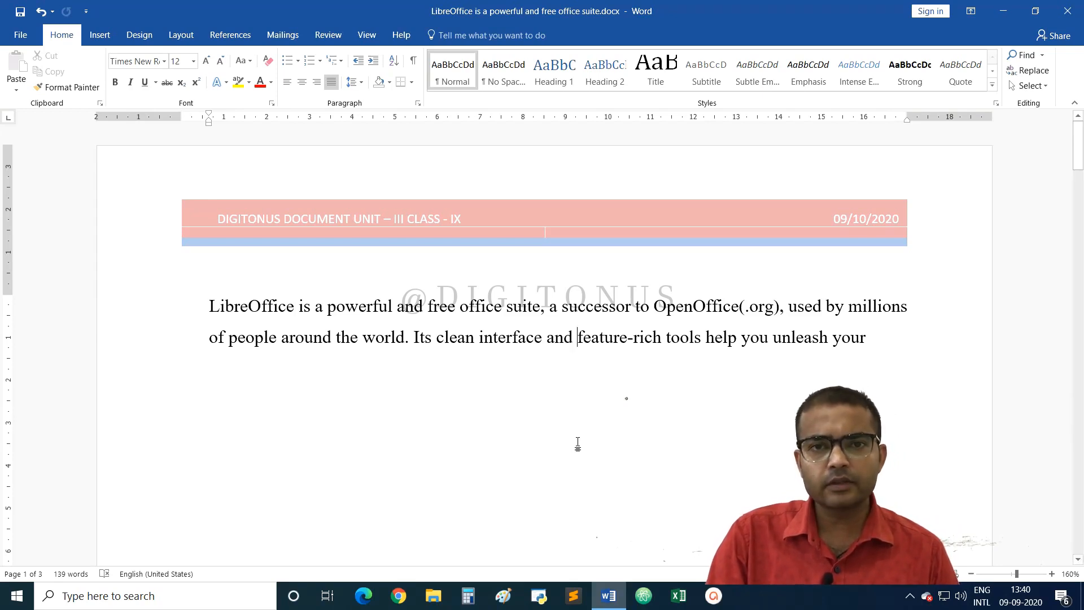
Undo the last action and set the page color to Olive Green, Accent 3, Lighter 40%.
key("ctrl+z")
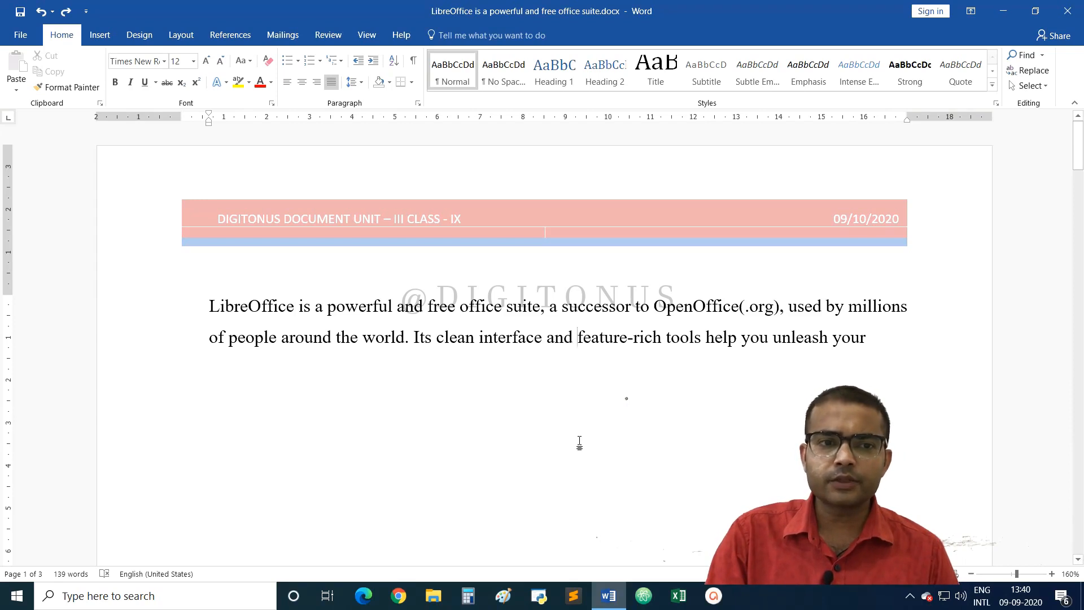
left_click(140, 35)
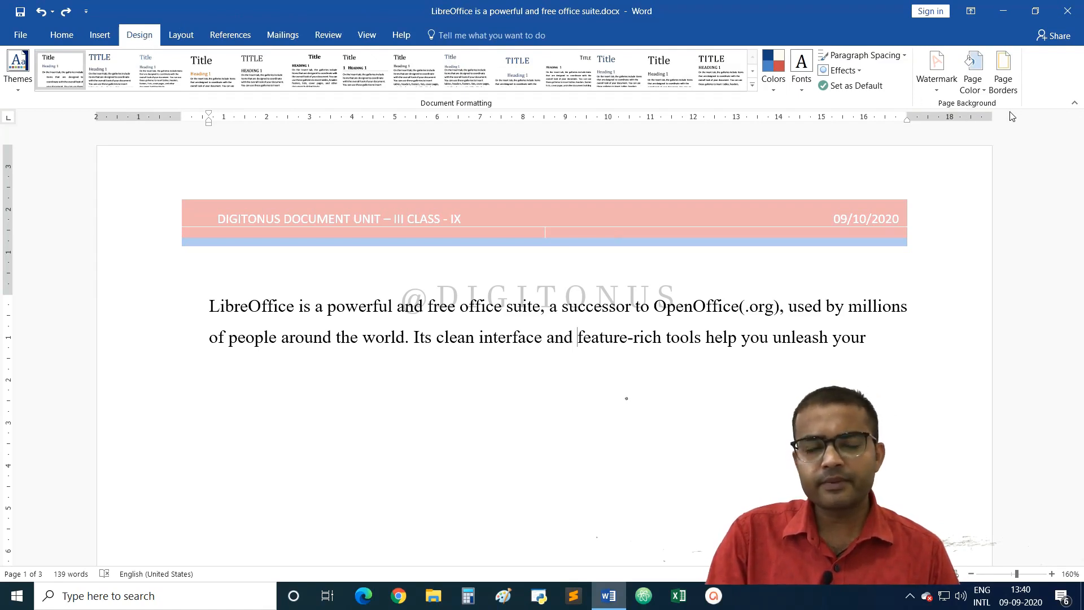
left_click(975, 88)
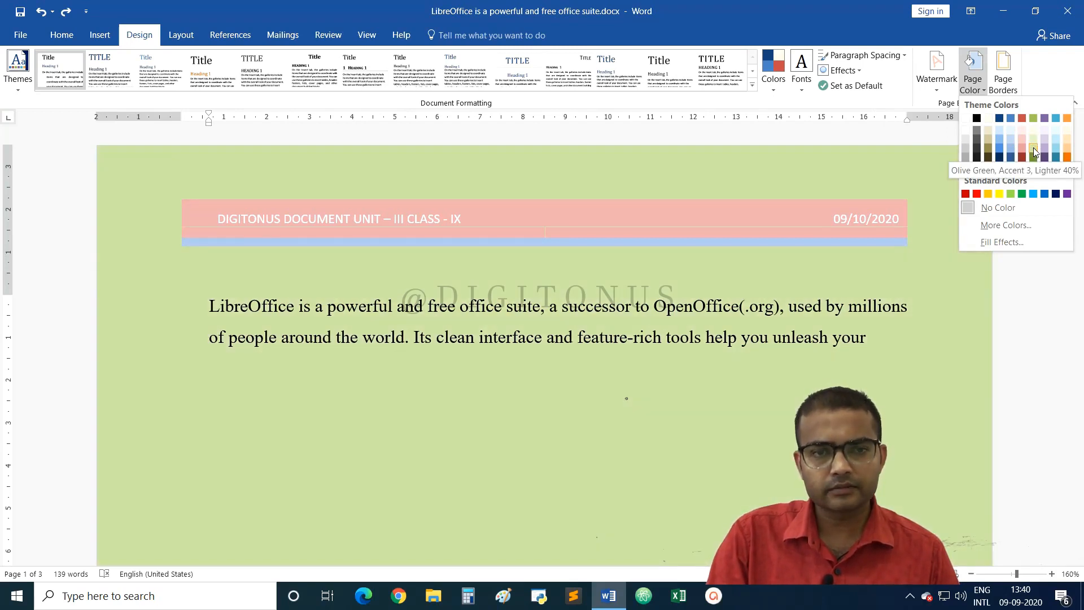
left_click(1033, 147)
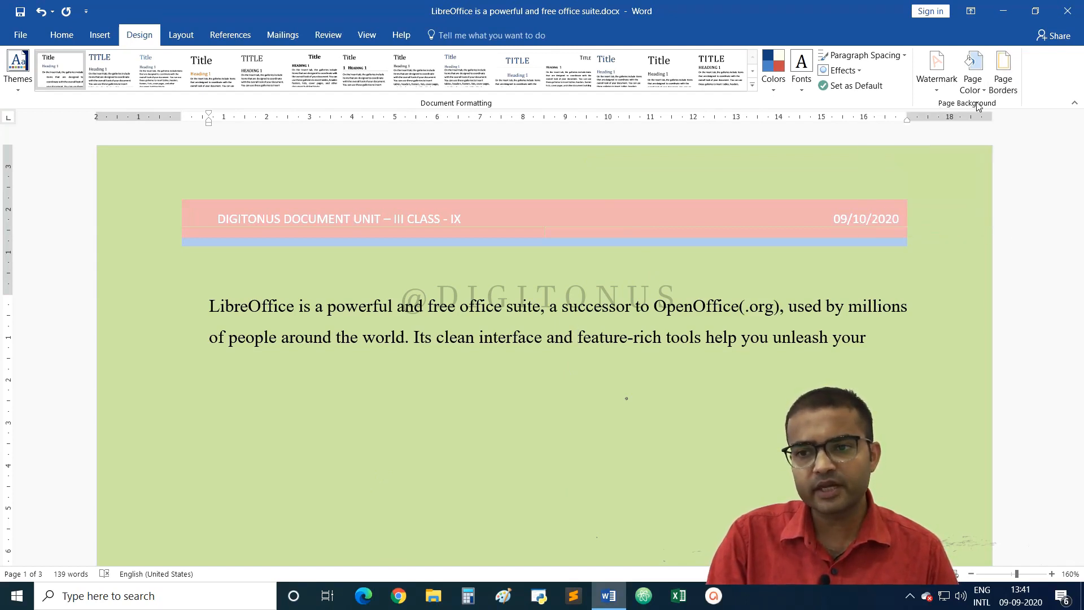
Open the page border settings, try the Shadow, 3-D and Custom settings, and choose Box.
left_click(999, 79)
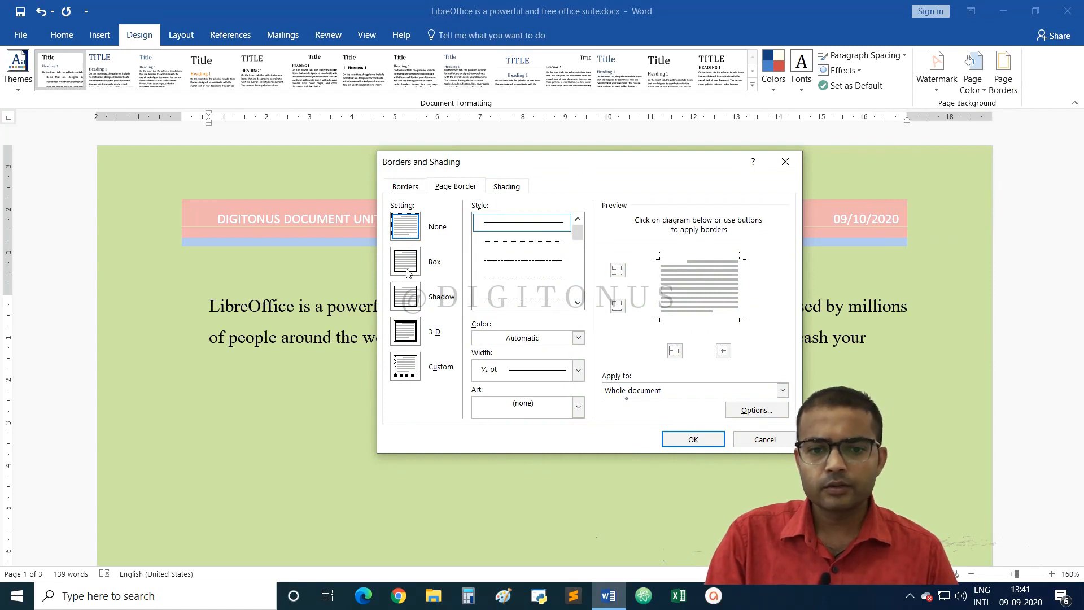
left_click(407, 273)
left_click(411, 305)
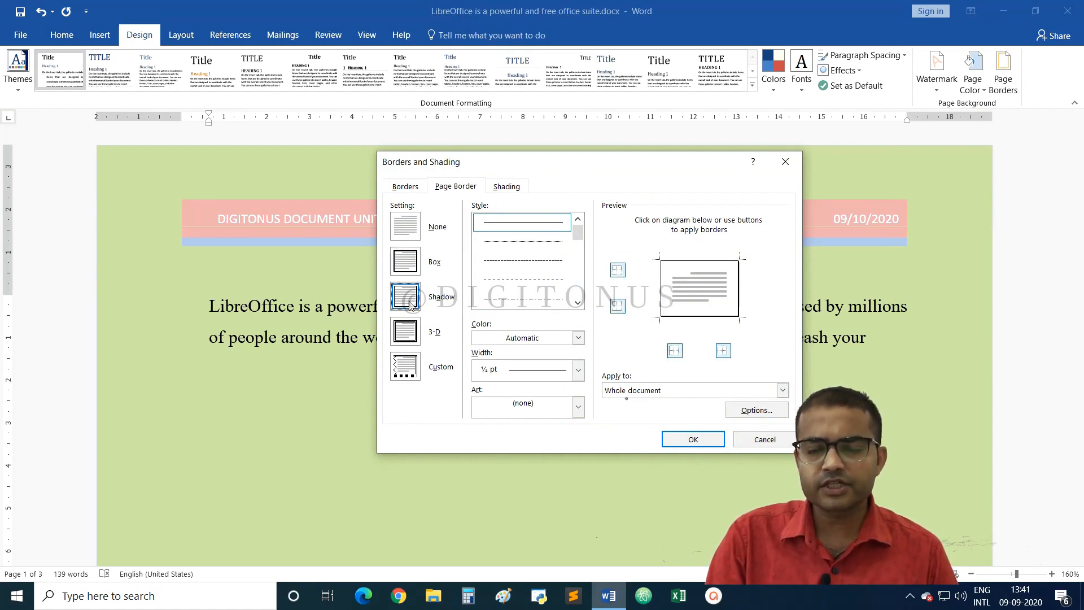
left_click(410, 337)
left_click(414, 376)
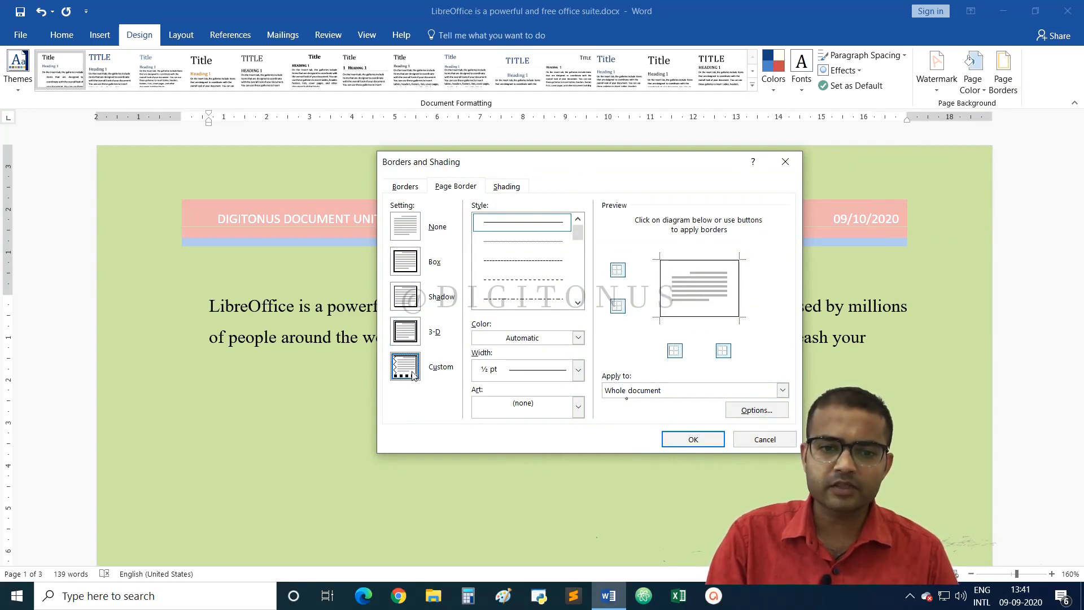
left_click(414, 267)
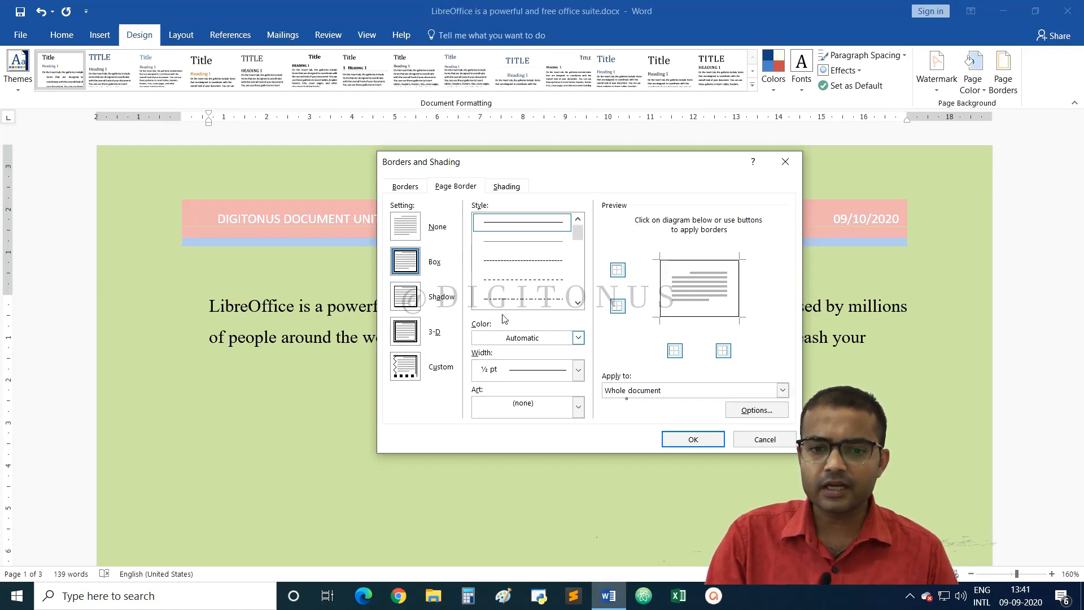
Choose a thick-and-thin multi-line style for the page border.
left_click(578, 303)
left_click(577, 303)
left_click(578, 304)
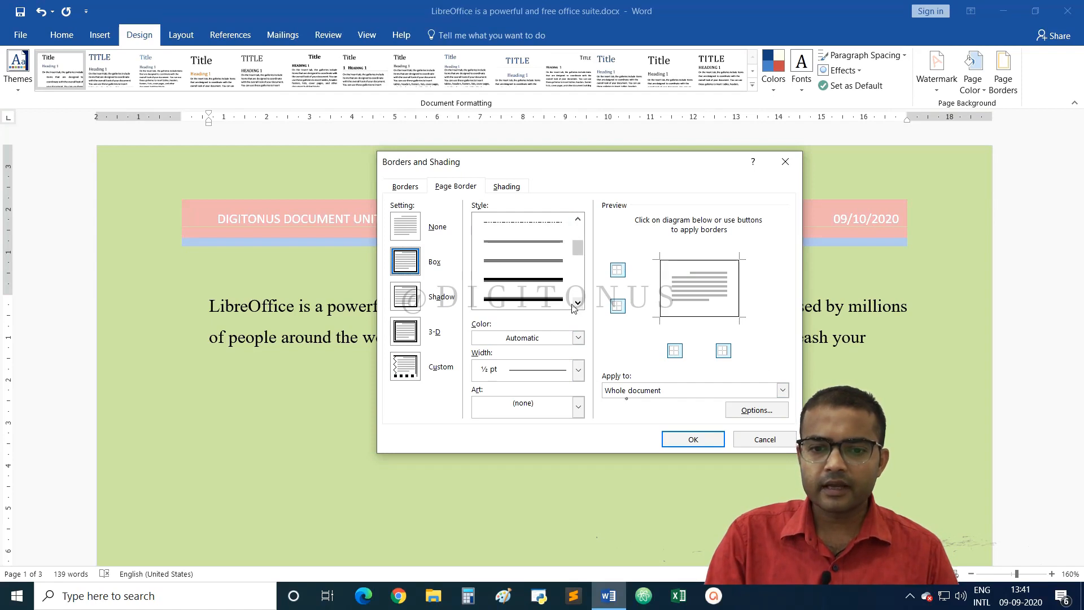
left_click(577, 303)
left_click(566, 299)
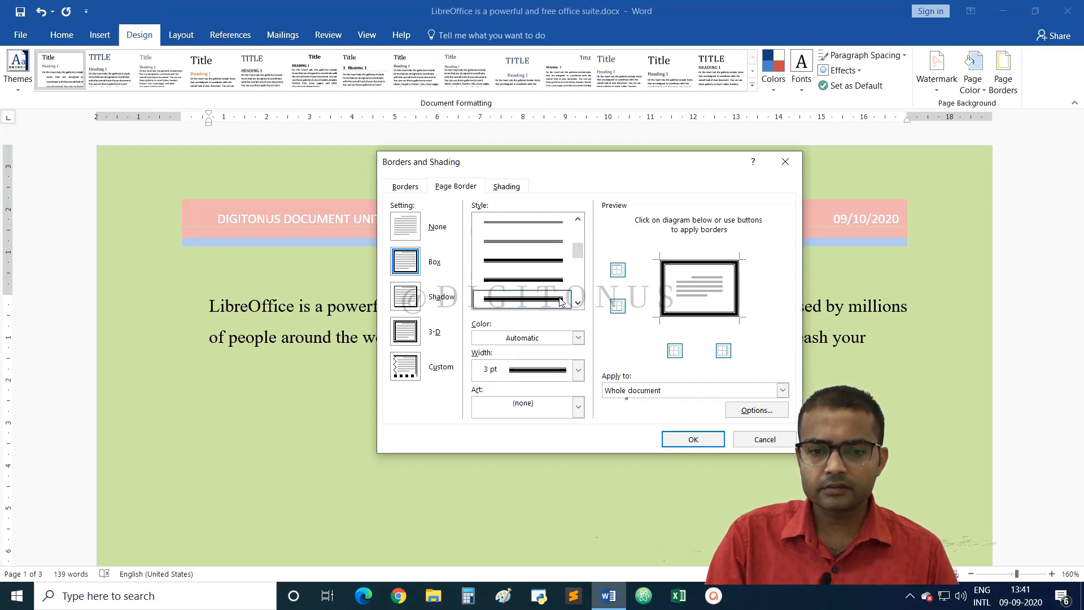
Set the page border's color to standard dark blue and its width to 2 ¼ pt.
left_click(577, 338)
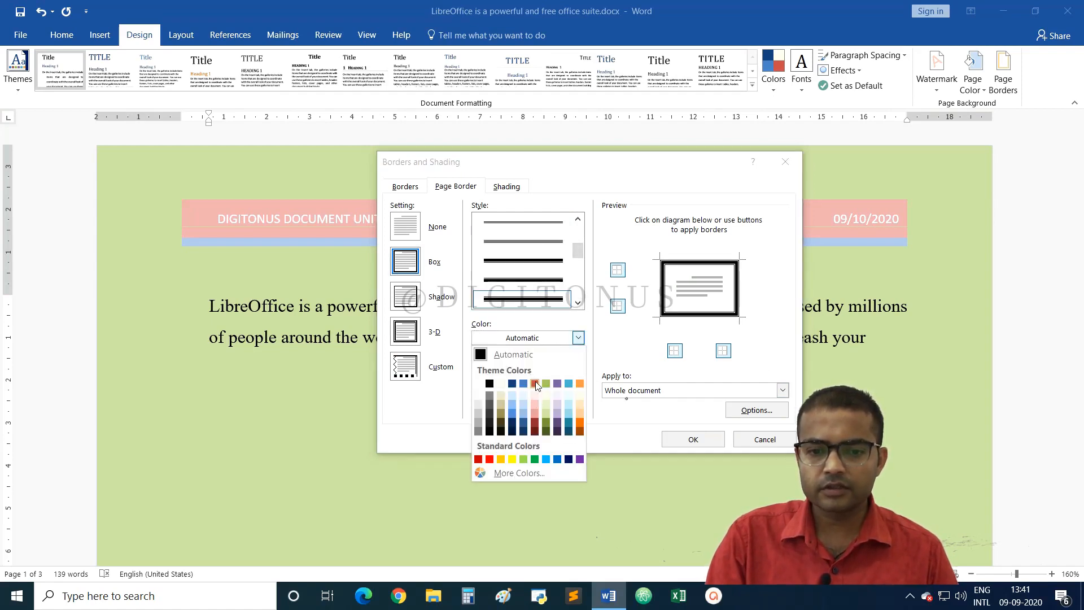
left_click(568, 459)
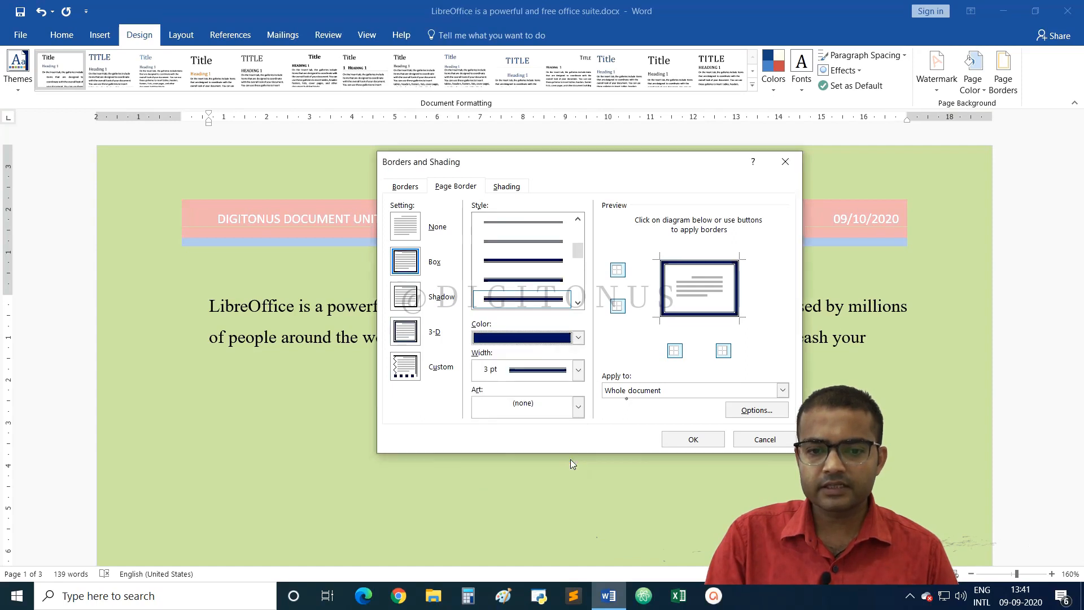
left_click(578, 369)
left_click(554, 409)
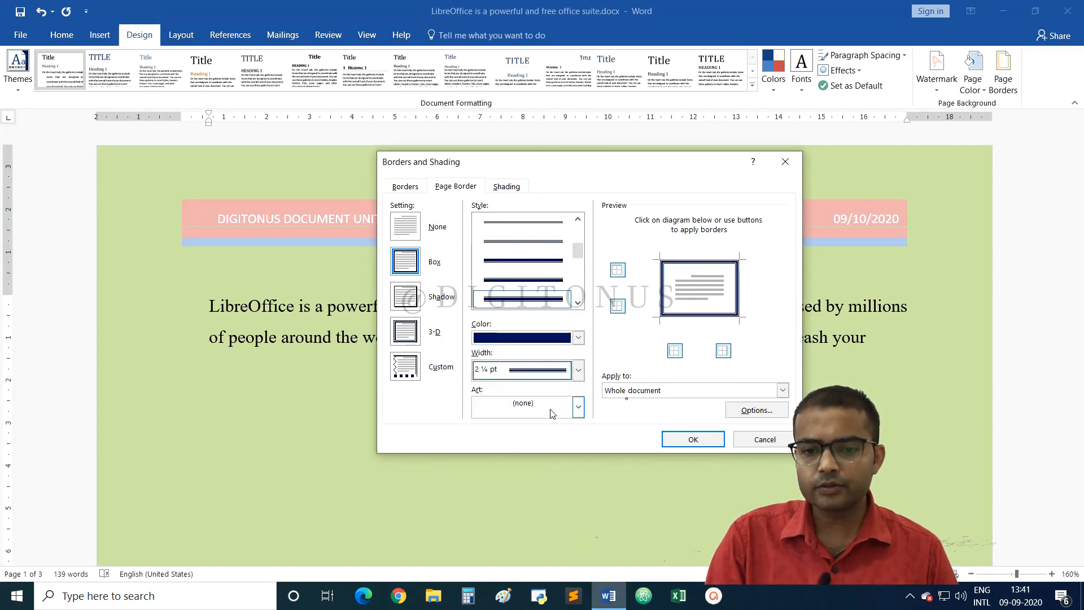
Apply the page border to the whole document.
left_click(680, 390)
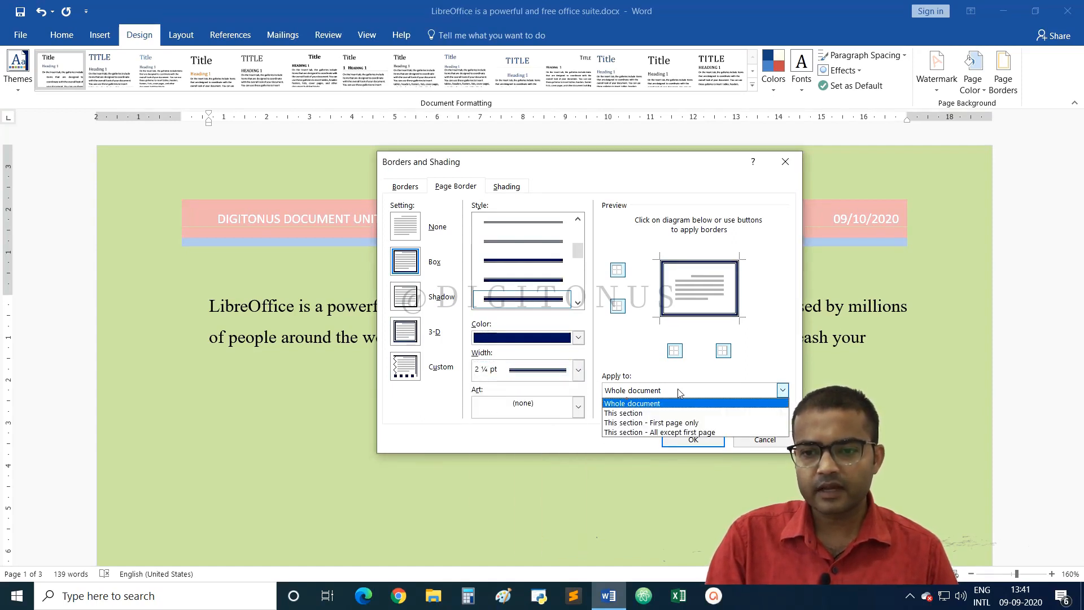
left_click(645, 407)
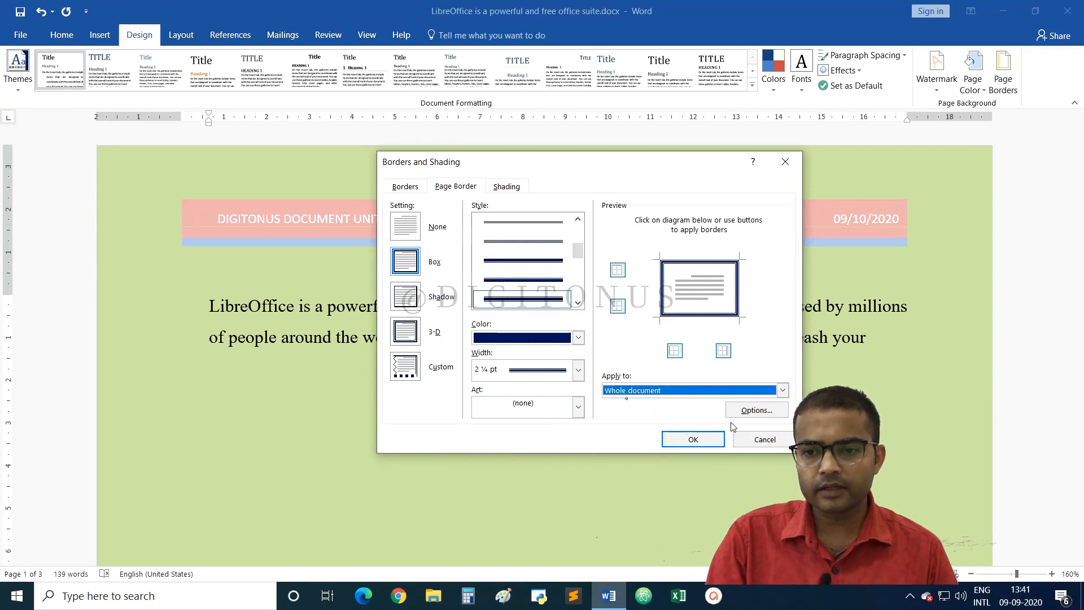
left_click(693, 439)
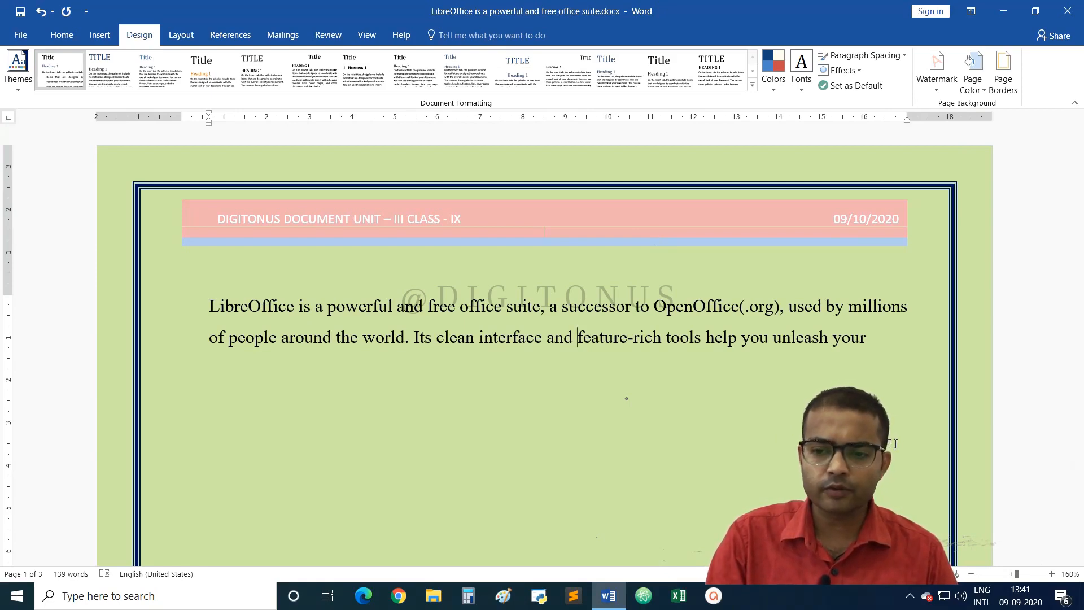
Look through all pages to check the page color and border, and return to the first page.
scroll(894, 444, "down", 10)
scroll(895, 444, "down", 5)
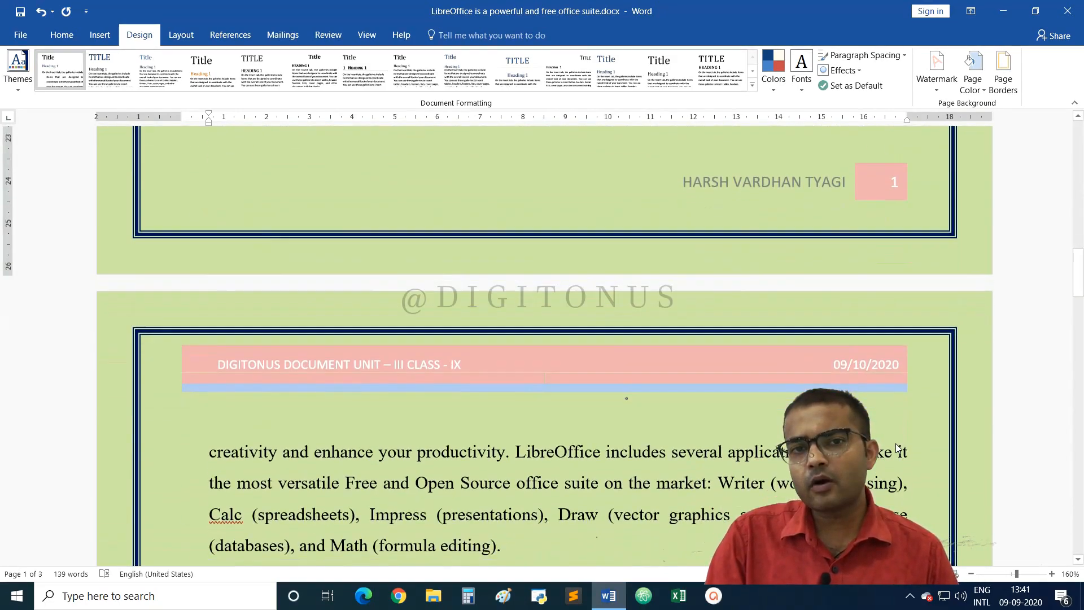
scroll(897, 448, "down", 12)
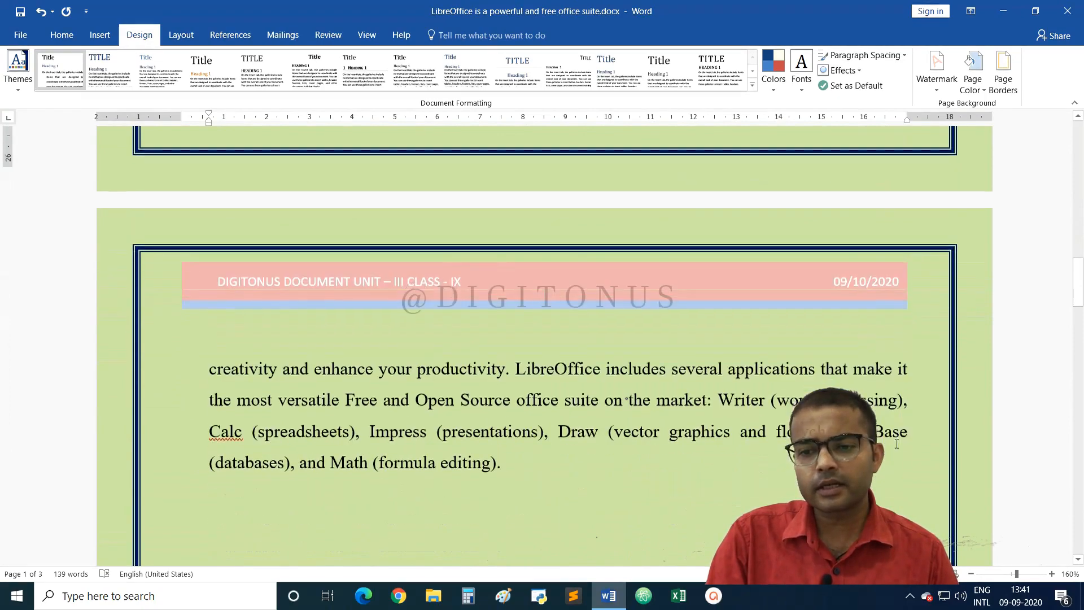
scroll(897, 444, "down", 15)
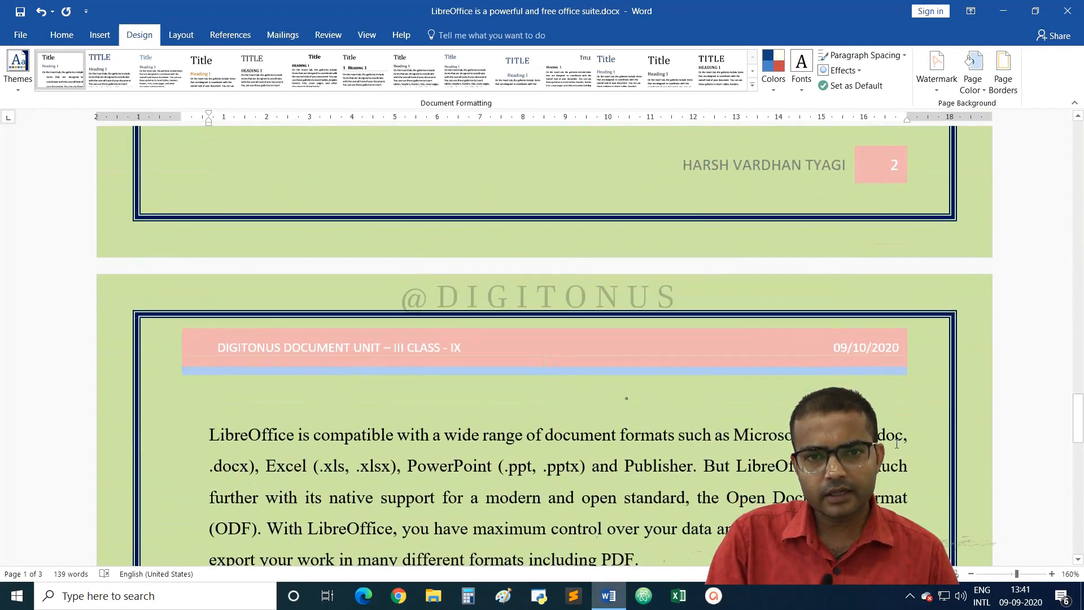
scroll(897, 444, "up", 20)
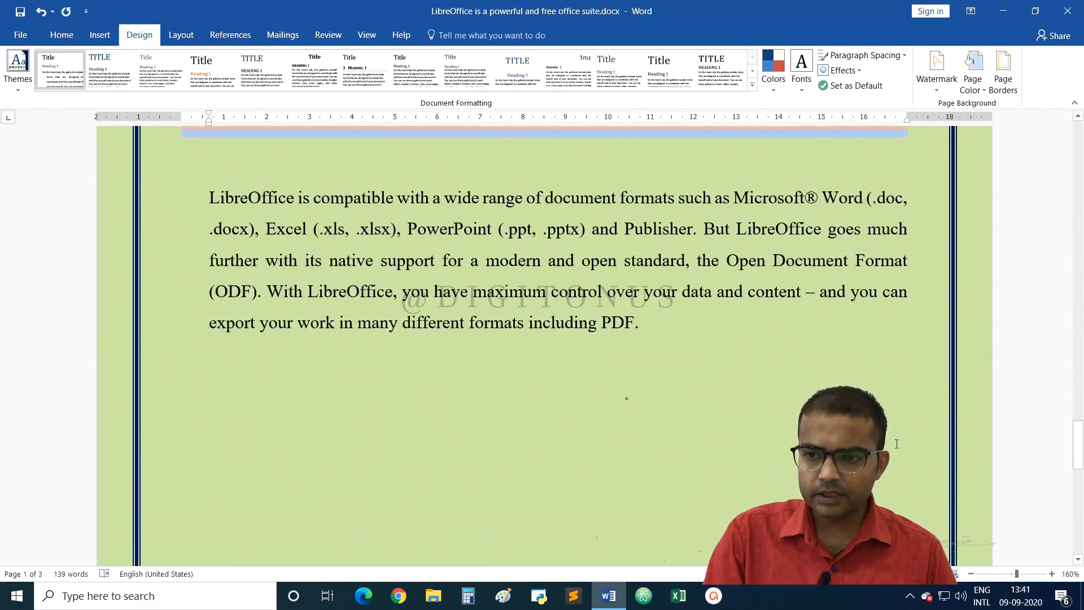
scroll(895, 443, "up", 5)
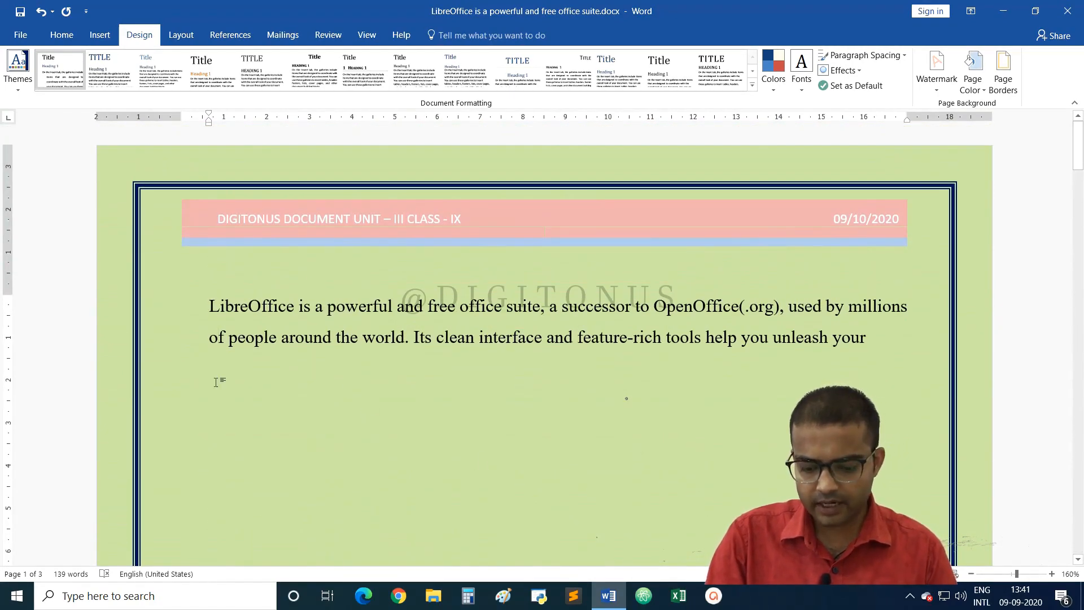
Add two new lines after the first page's text, insert 61-615303_childrens-day-wallpaper-school-open-day-poster.jpg from the Pictures folder there and view it.
left_click(874, 337)
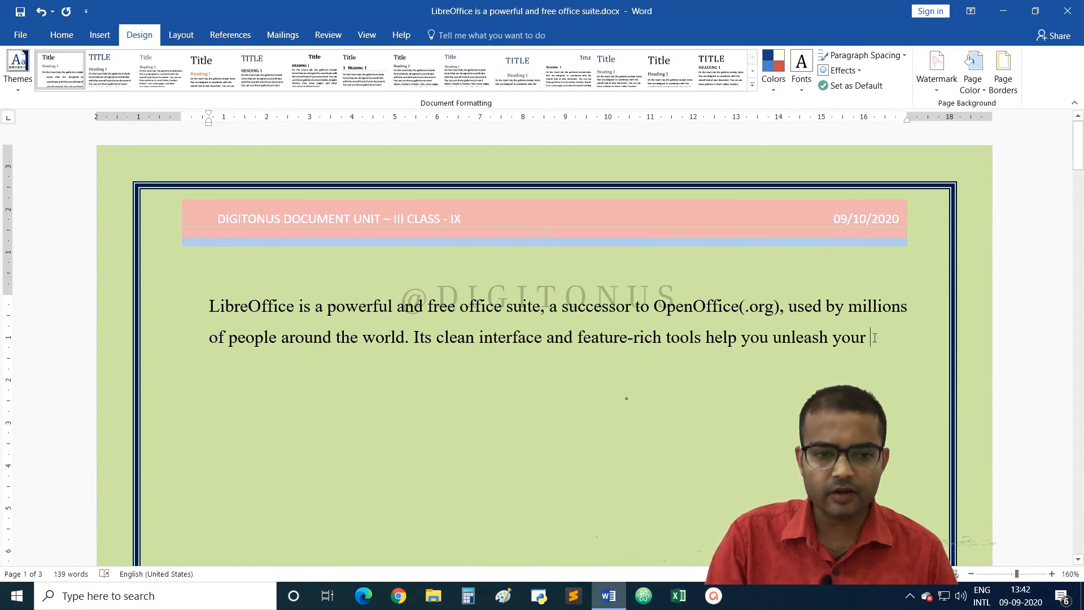
key("Return")
key("Return")
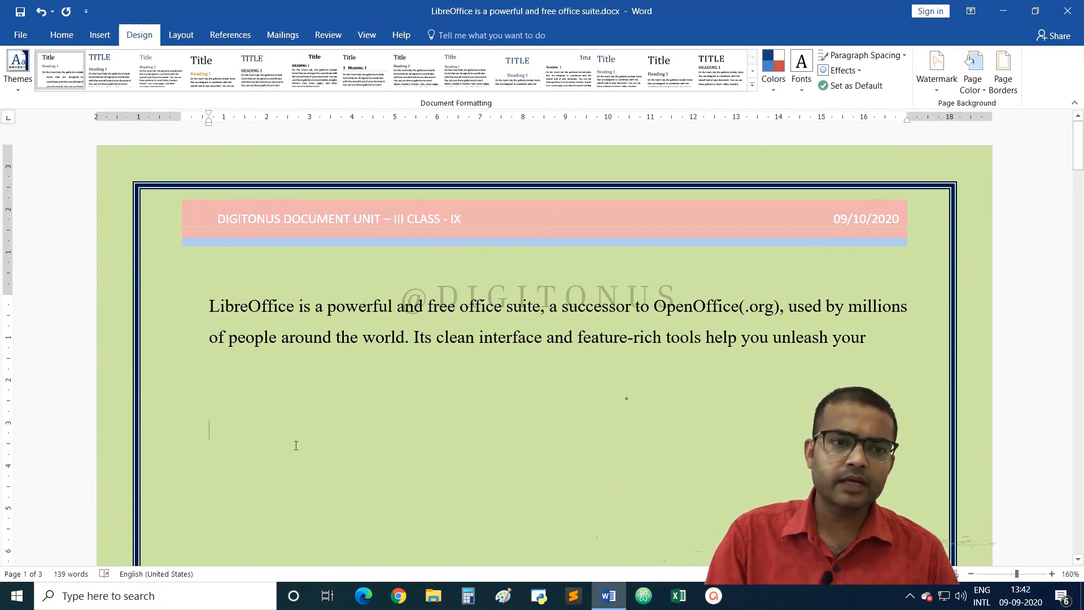
left_click(99, 35)
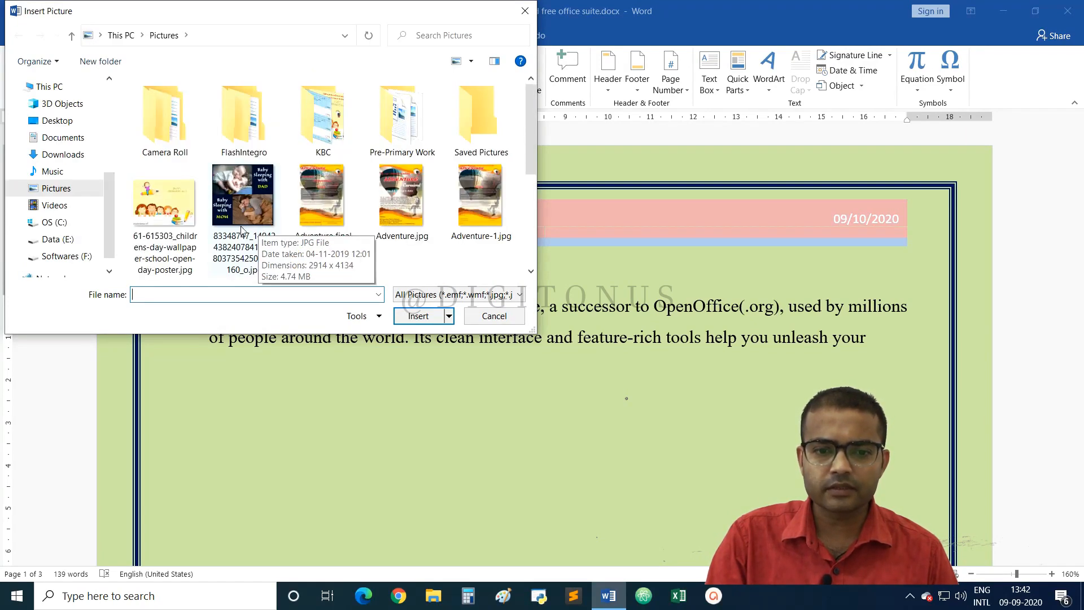
left_click(162, 208)
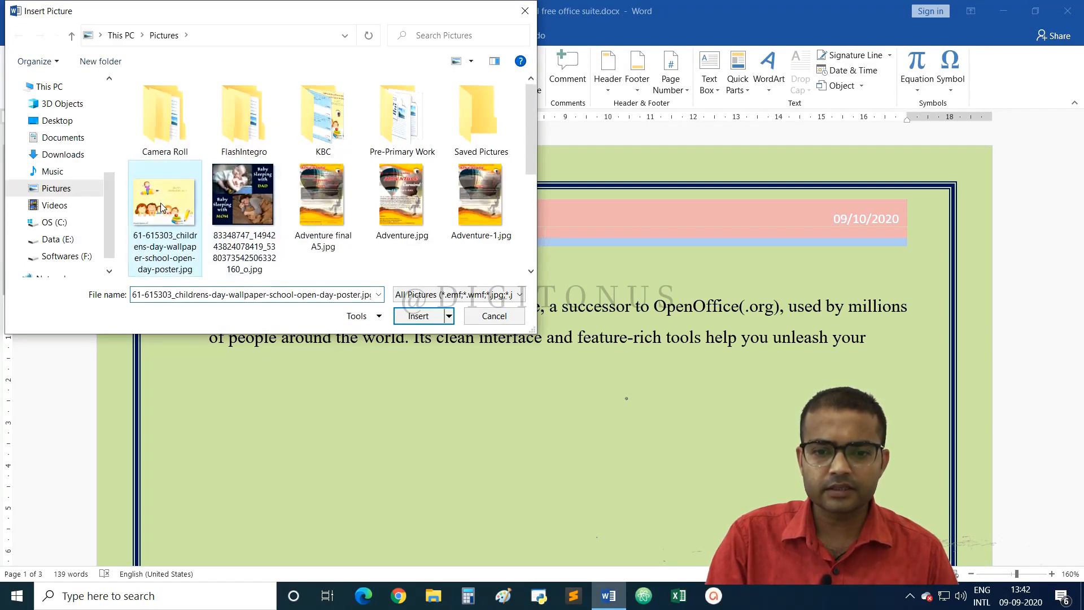
left_click(423, 318)
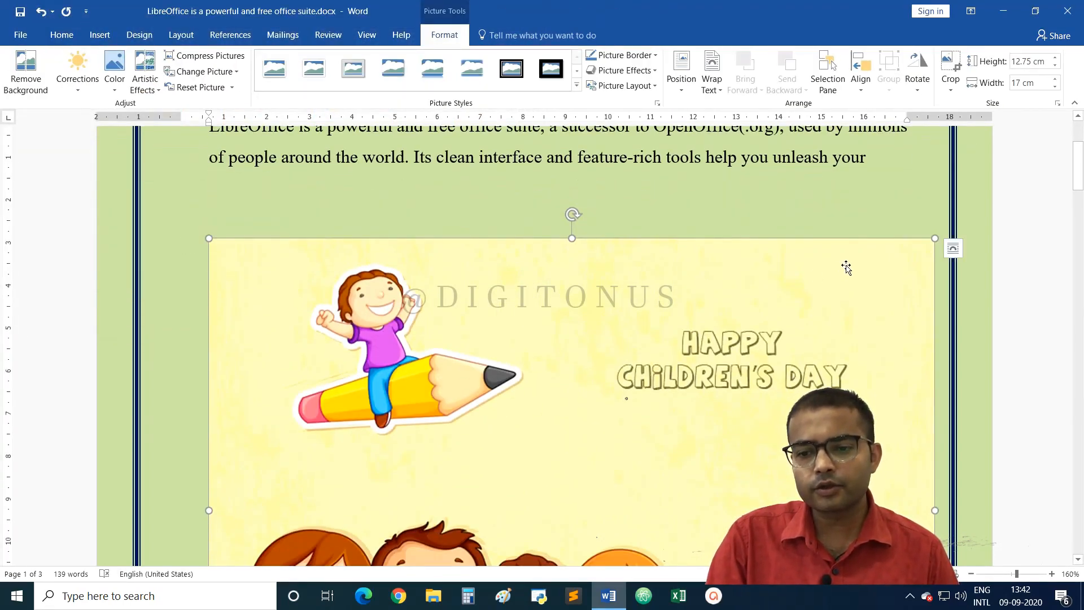
scroll(843, 303, "down", 5)
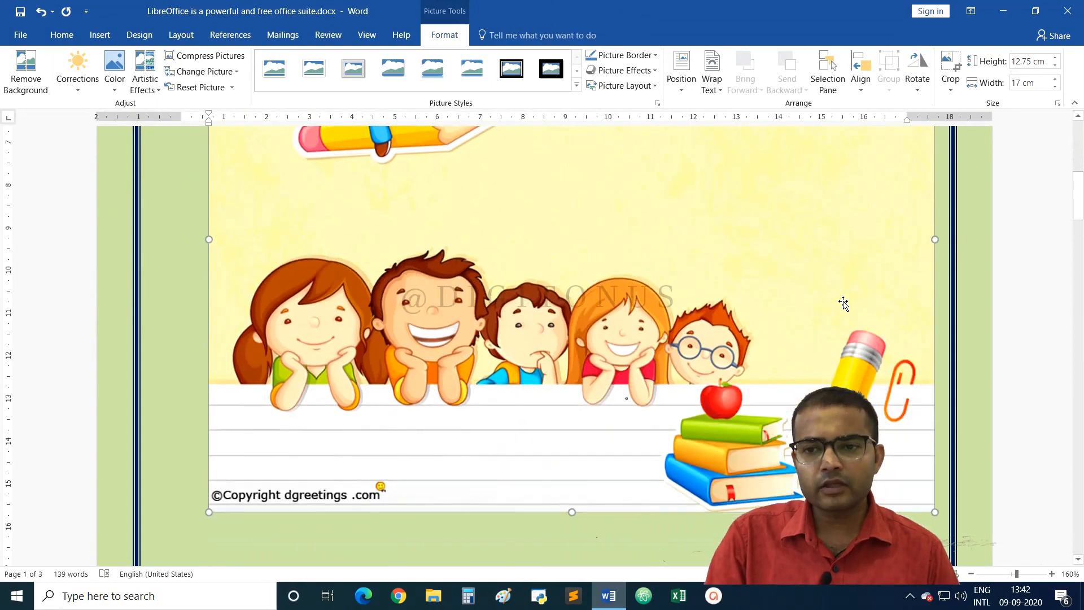
scroll(843, 303, "up", 3)
scroll(837, 305, "up", 2)
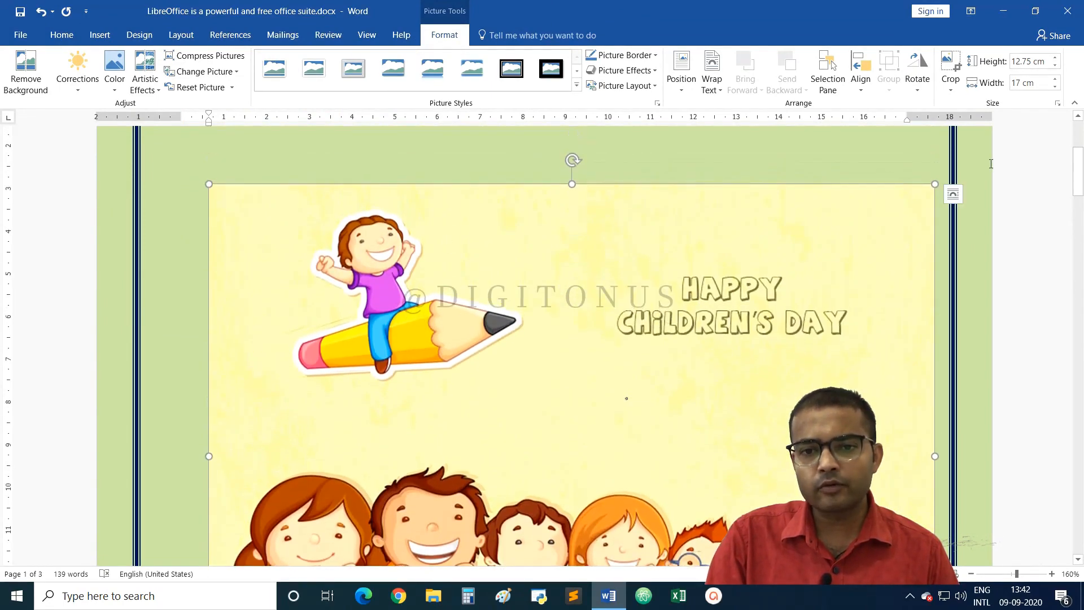